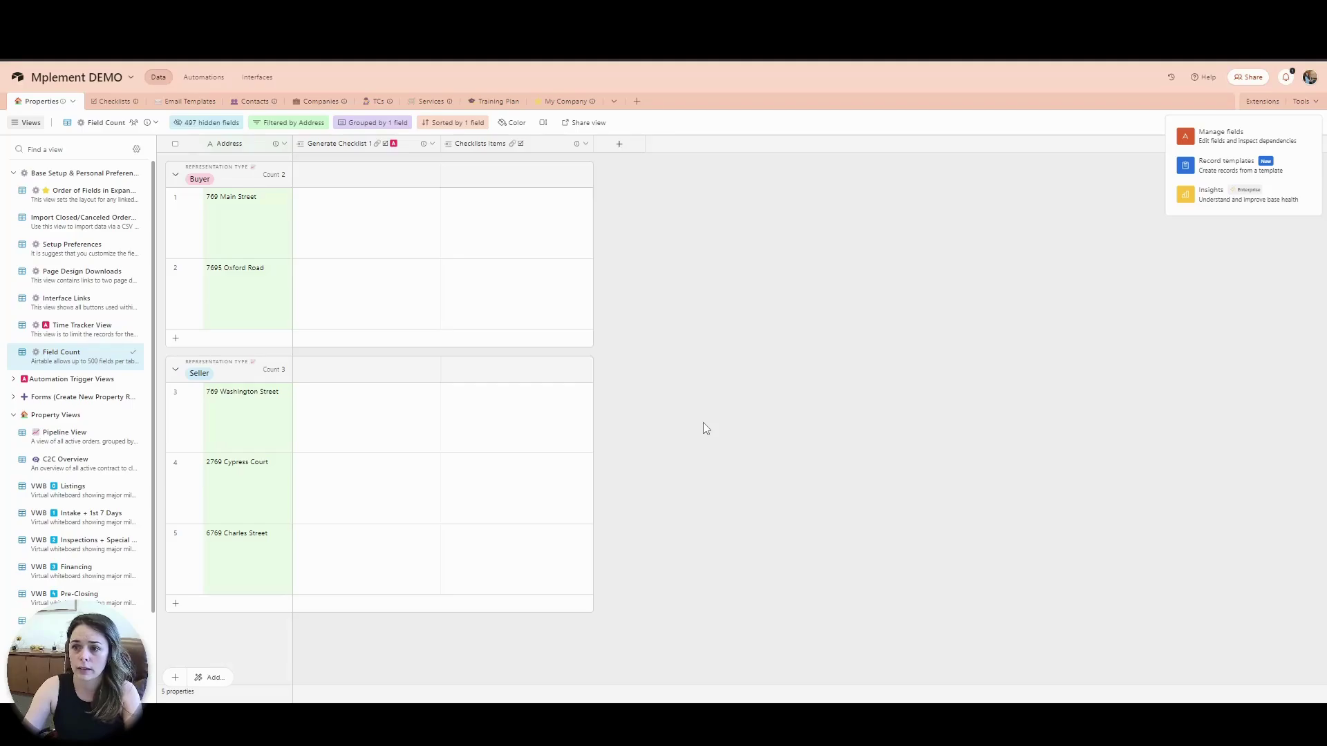
Review the available checklists in the Checklists table's ALL Checklist Templates view
click(713, 380)
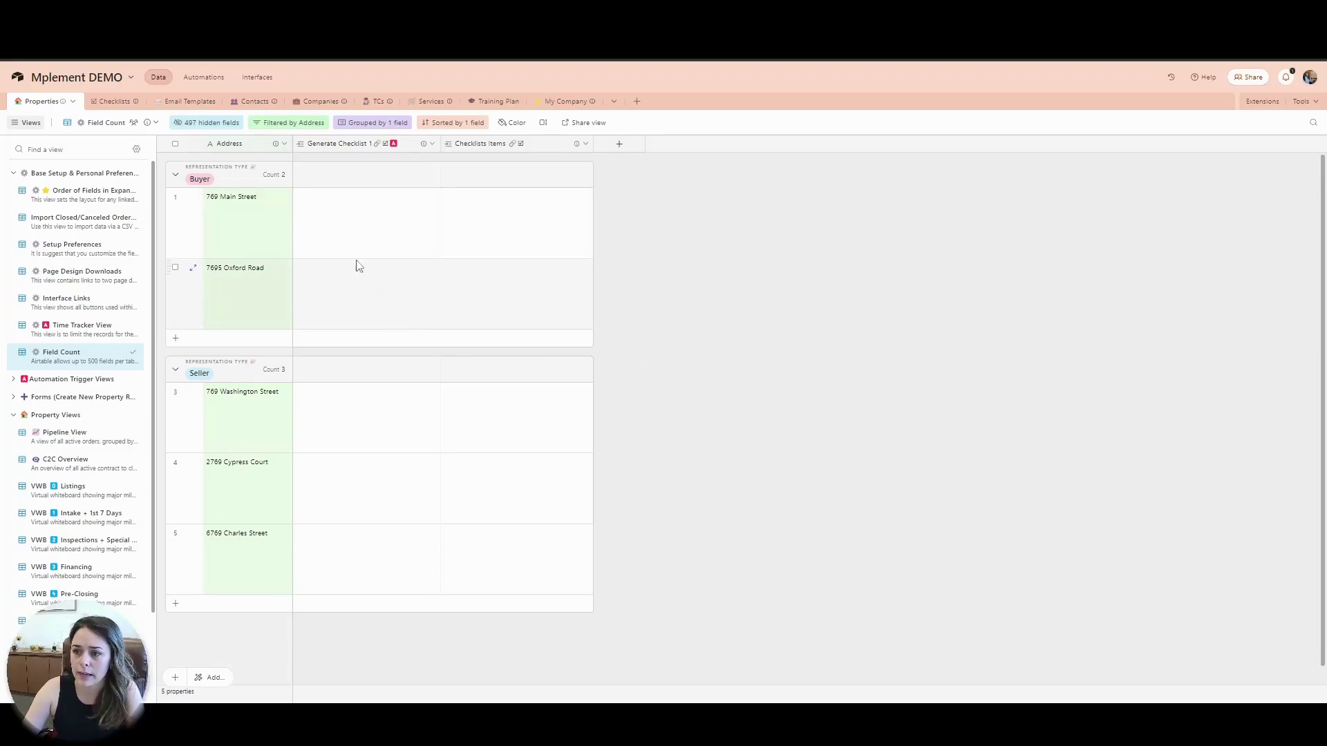
click(306, 215)
click(302, 199)
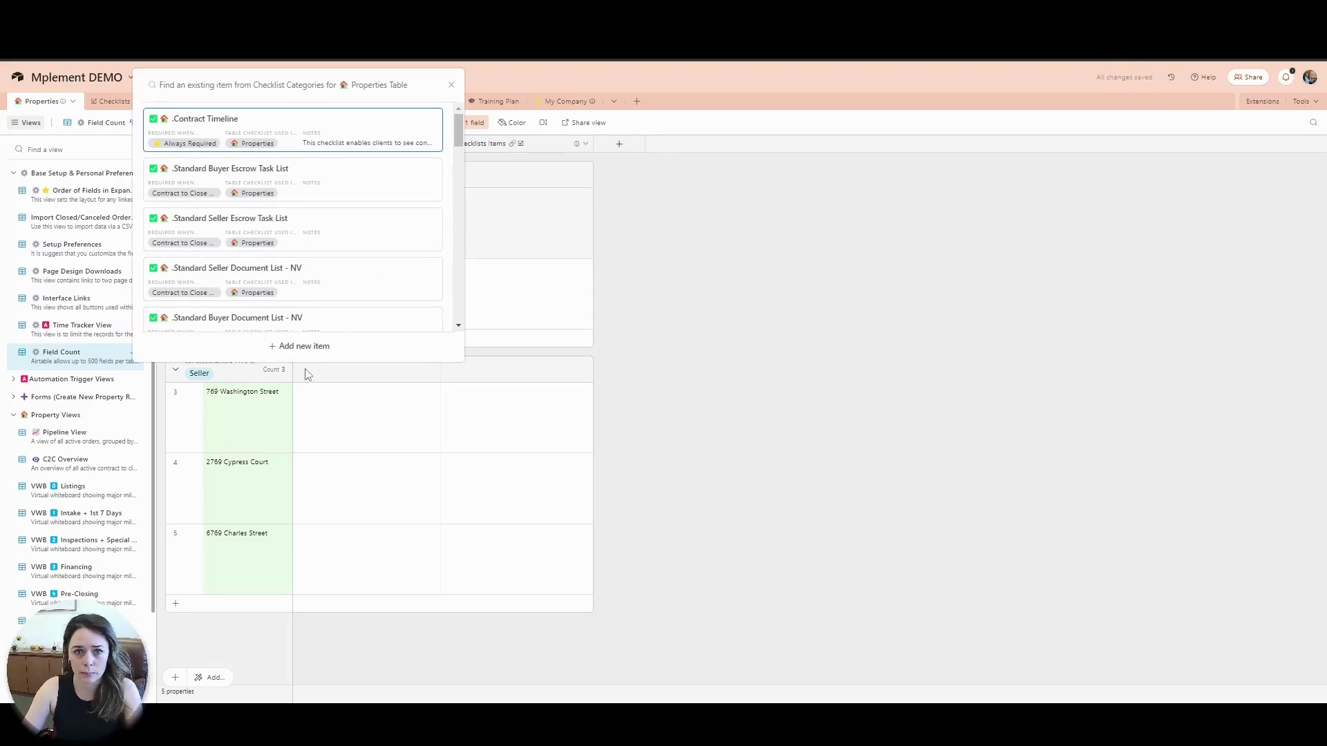
click(715, 271)
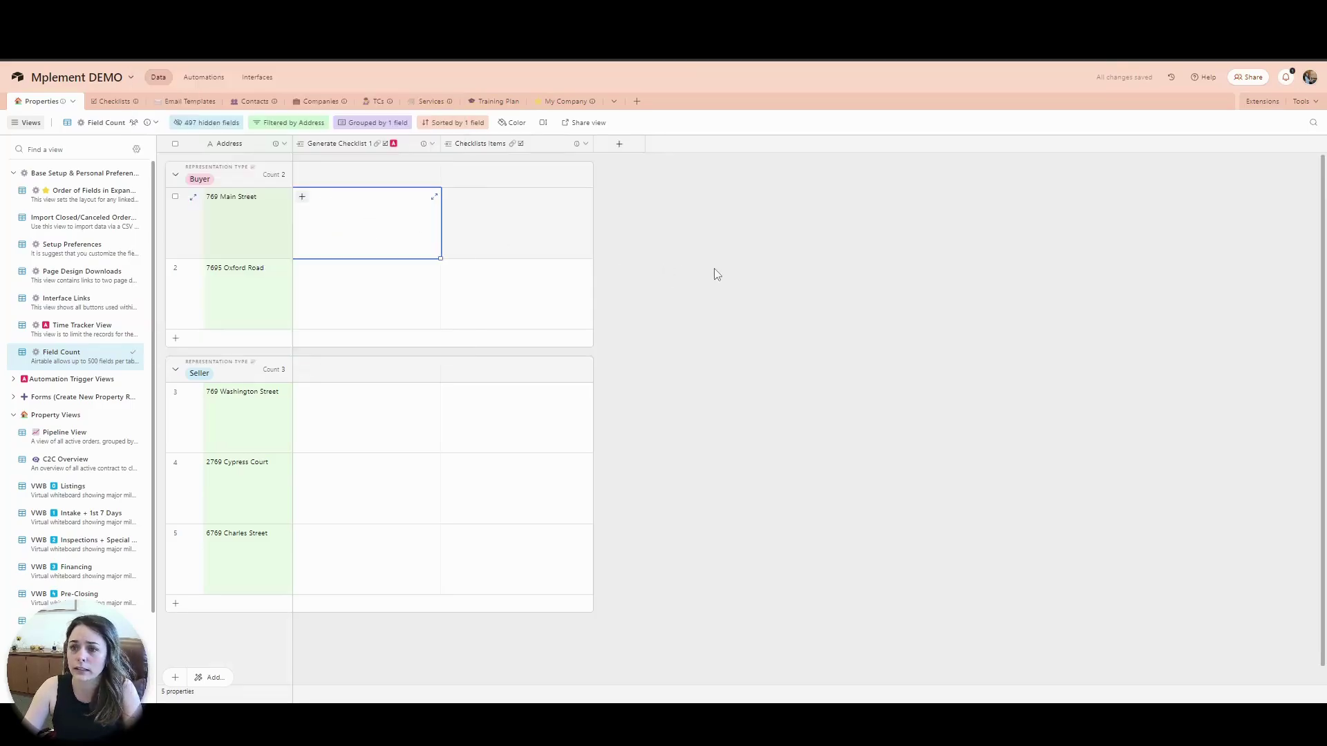
click(105, 104)
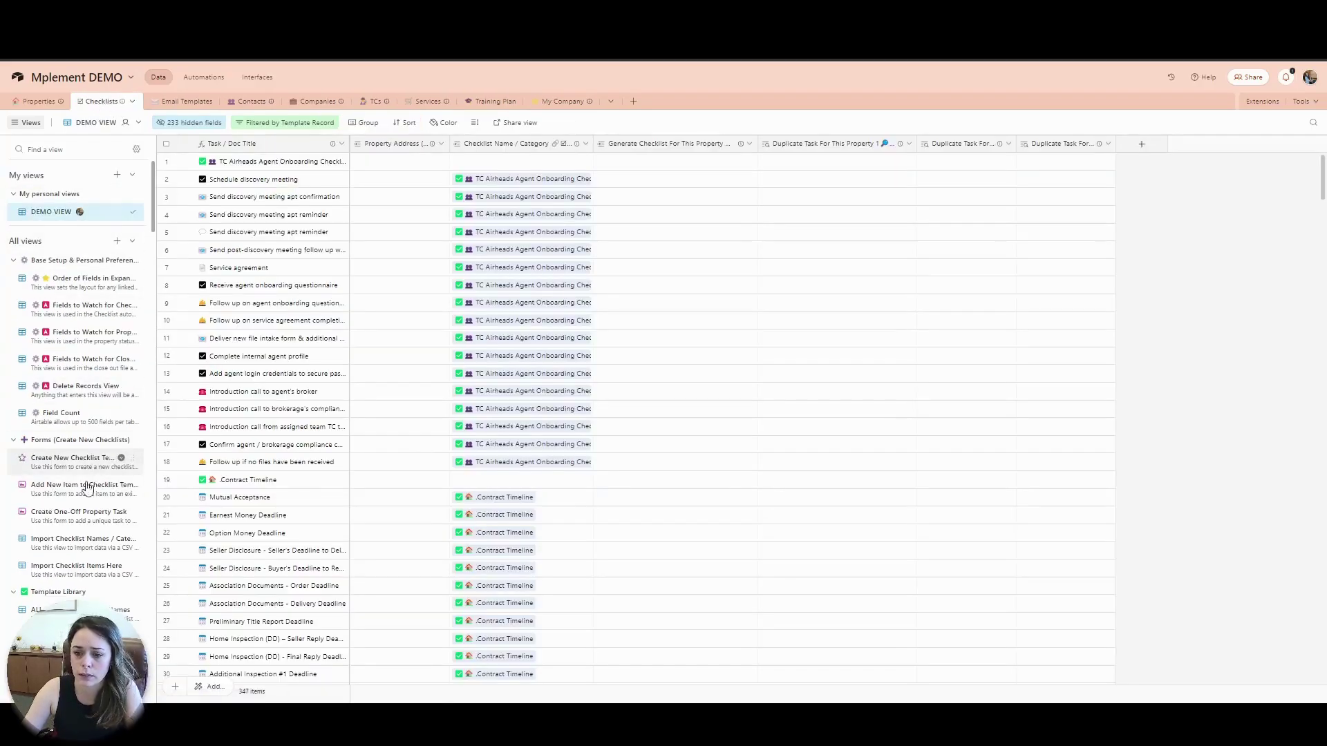
click(76, 611)
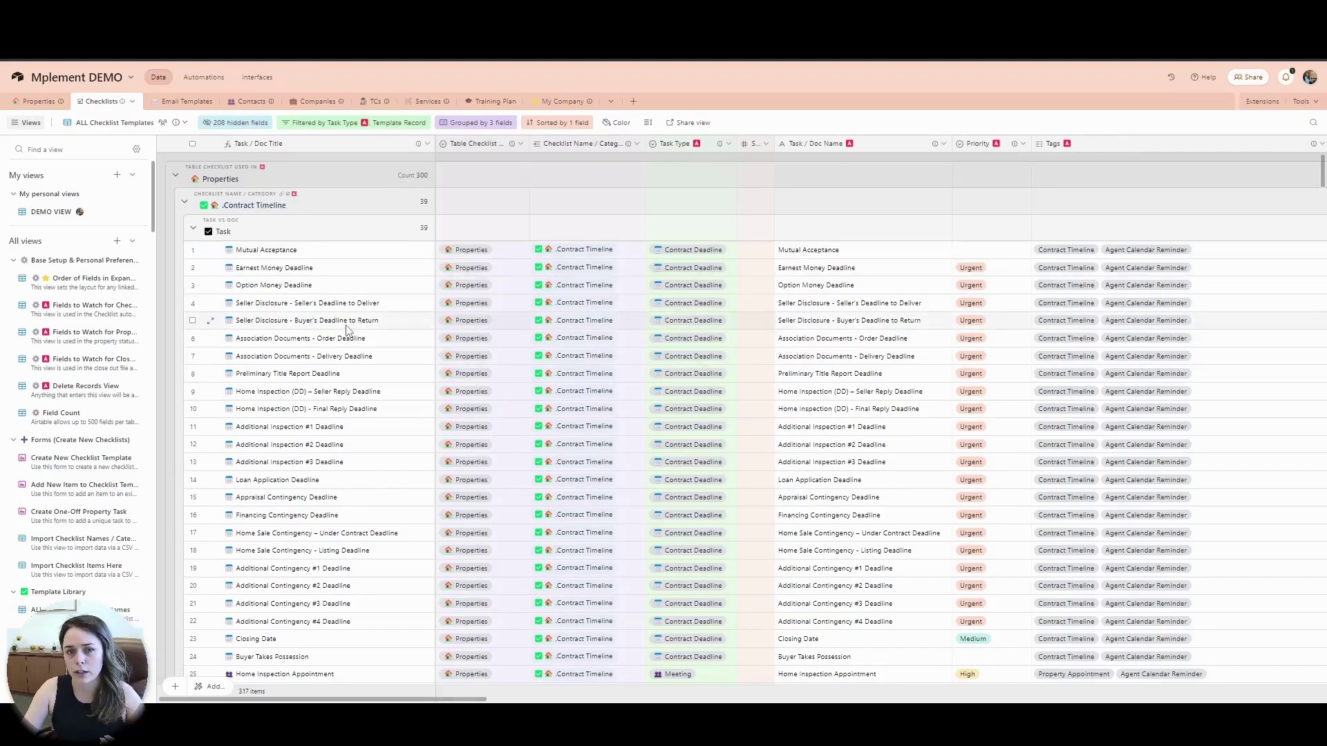
Link .Contract Timeline to 769 Main Street's Generate Checklist field
click(39, 104)
click(329, 230)
click(300, 196)
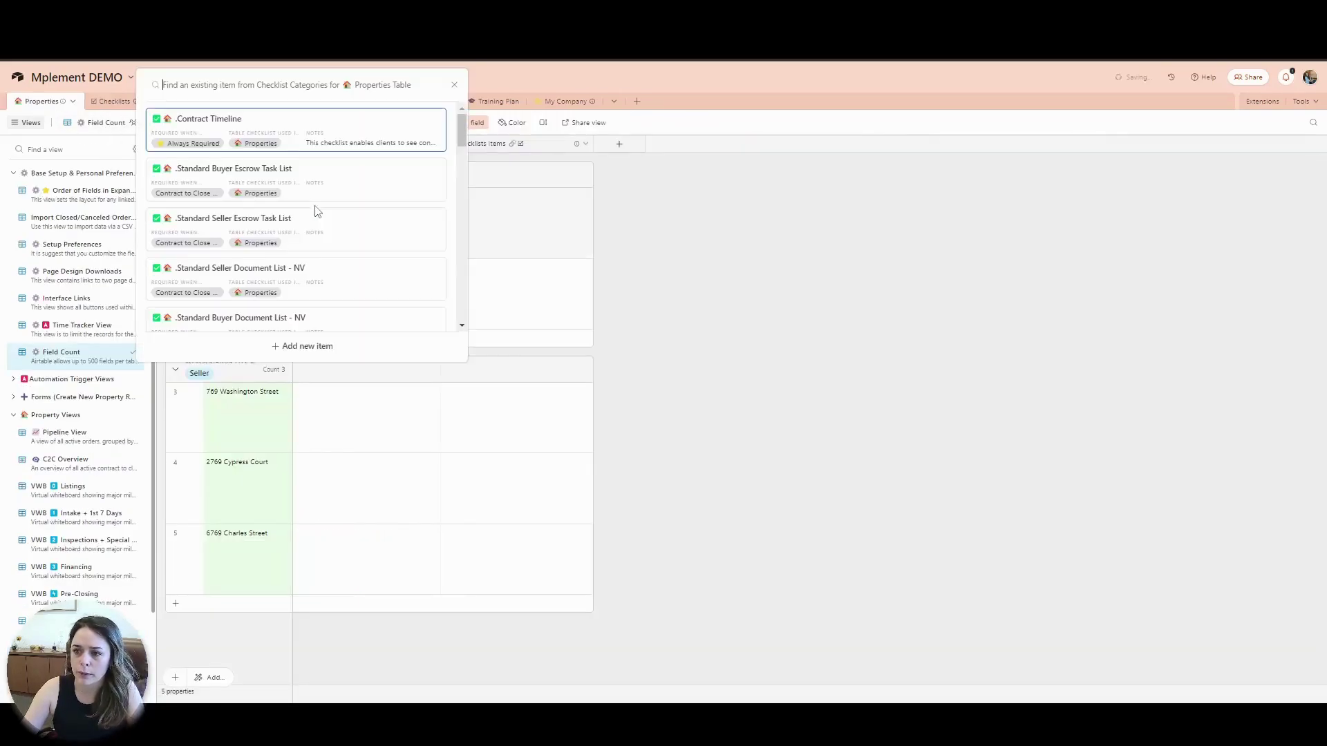
click(288, 132)
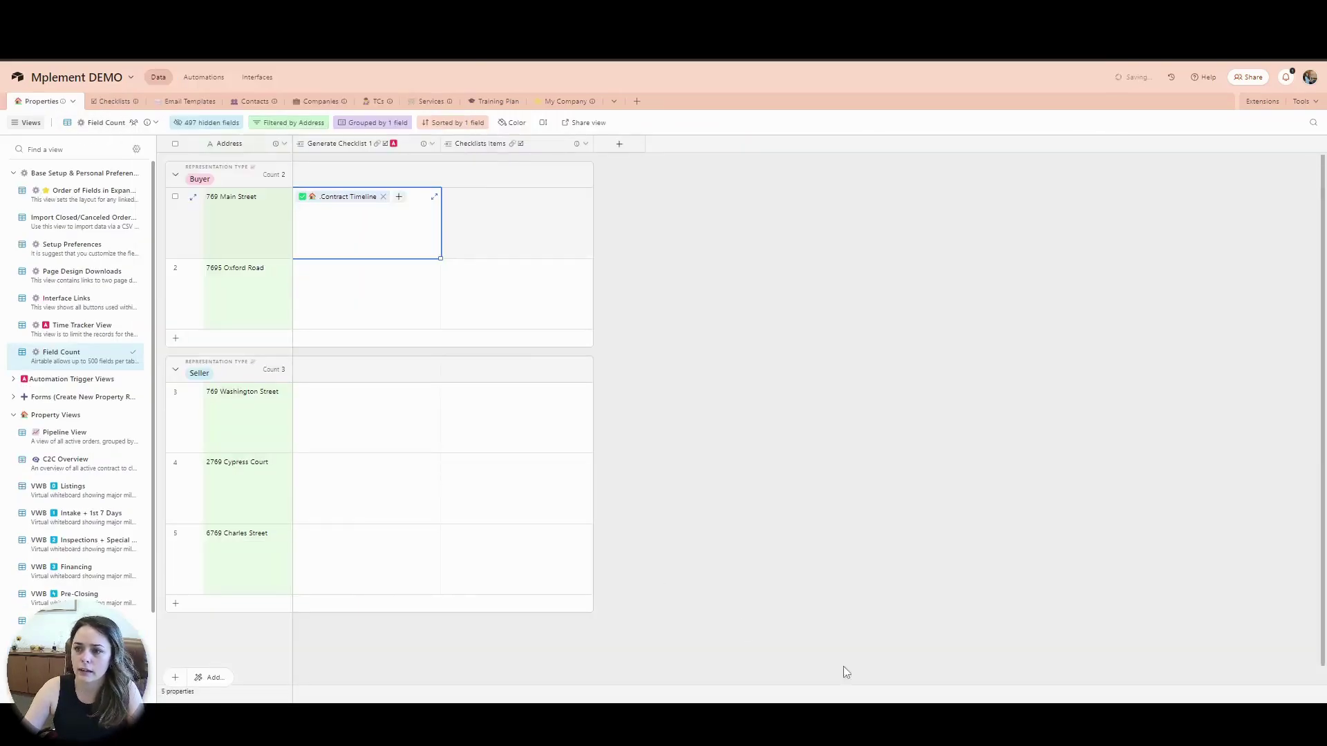
click(781, 368)
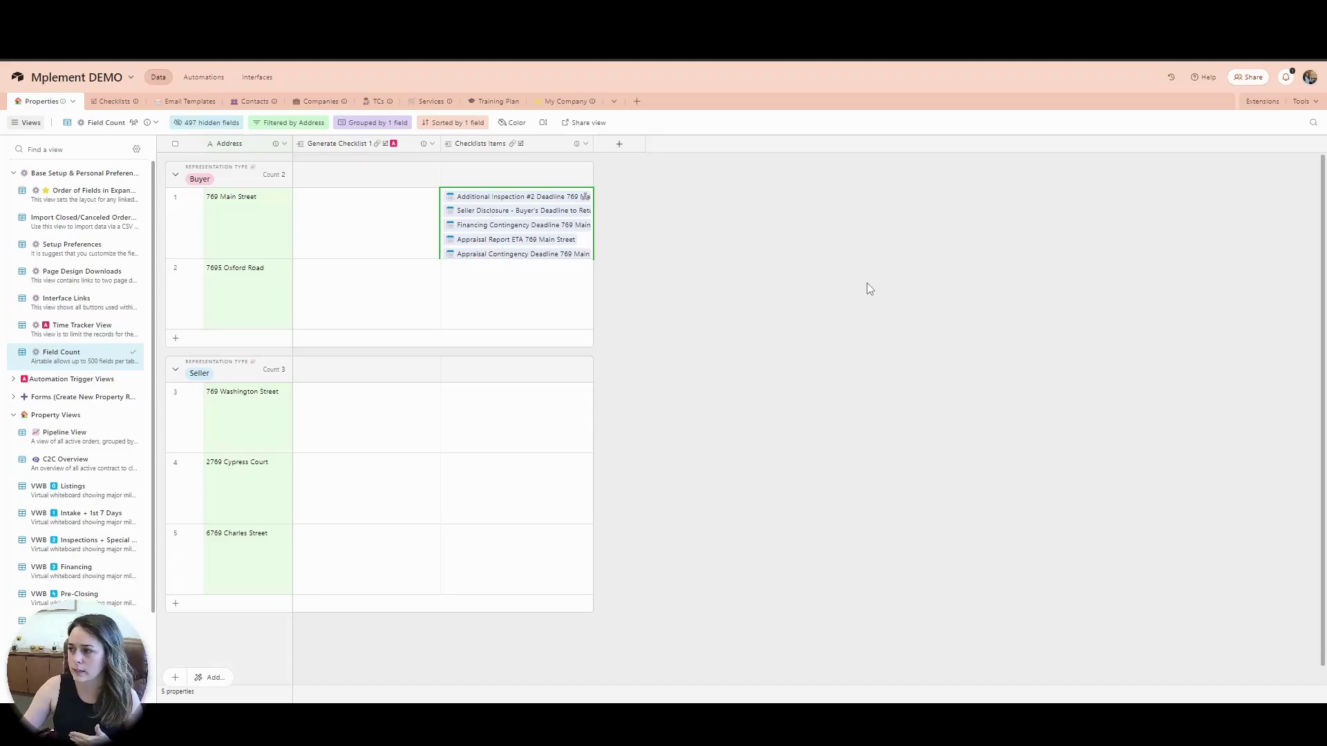
Once 769 Main Street's deadline and appraisal items appear, open the base Tools menu
click(1302, 103)
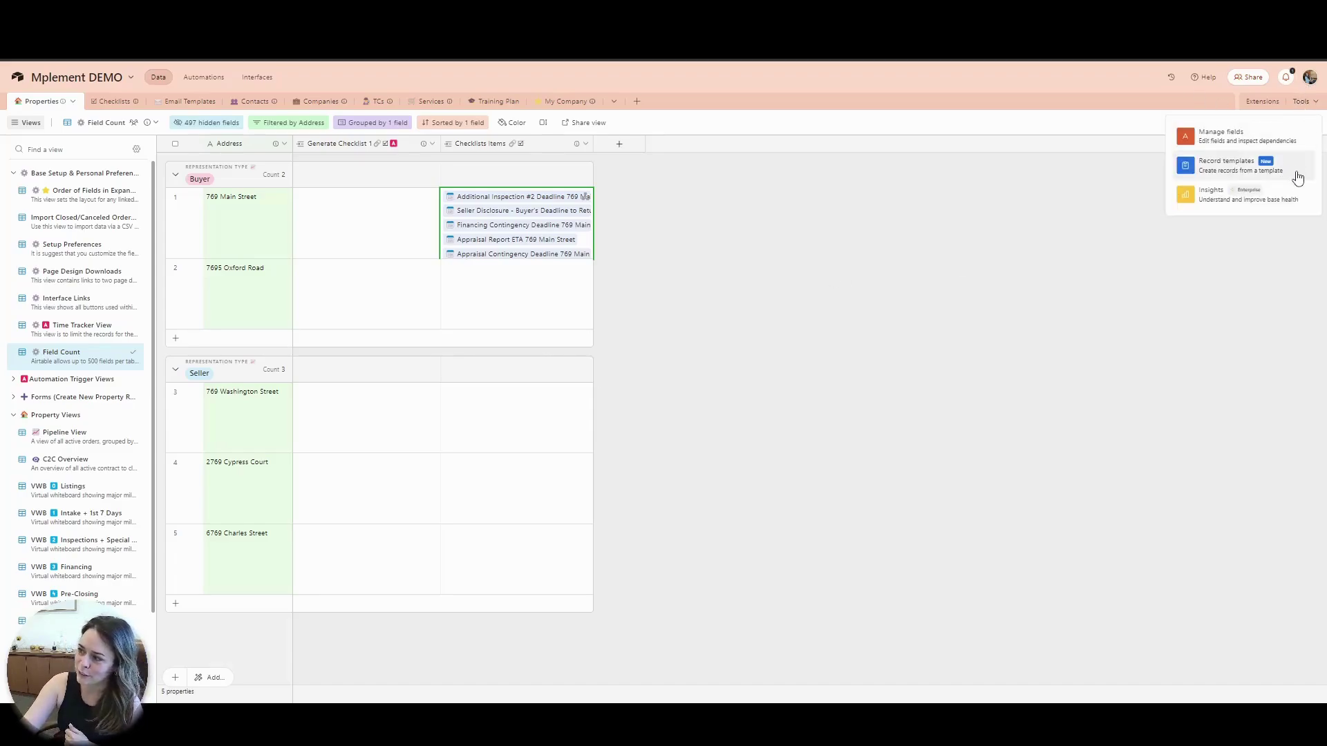
From a widened Record templates panel, create New property template 1 for the Properties table
click(1302, 103)
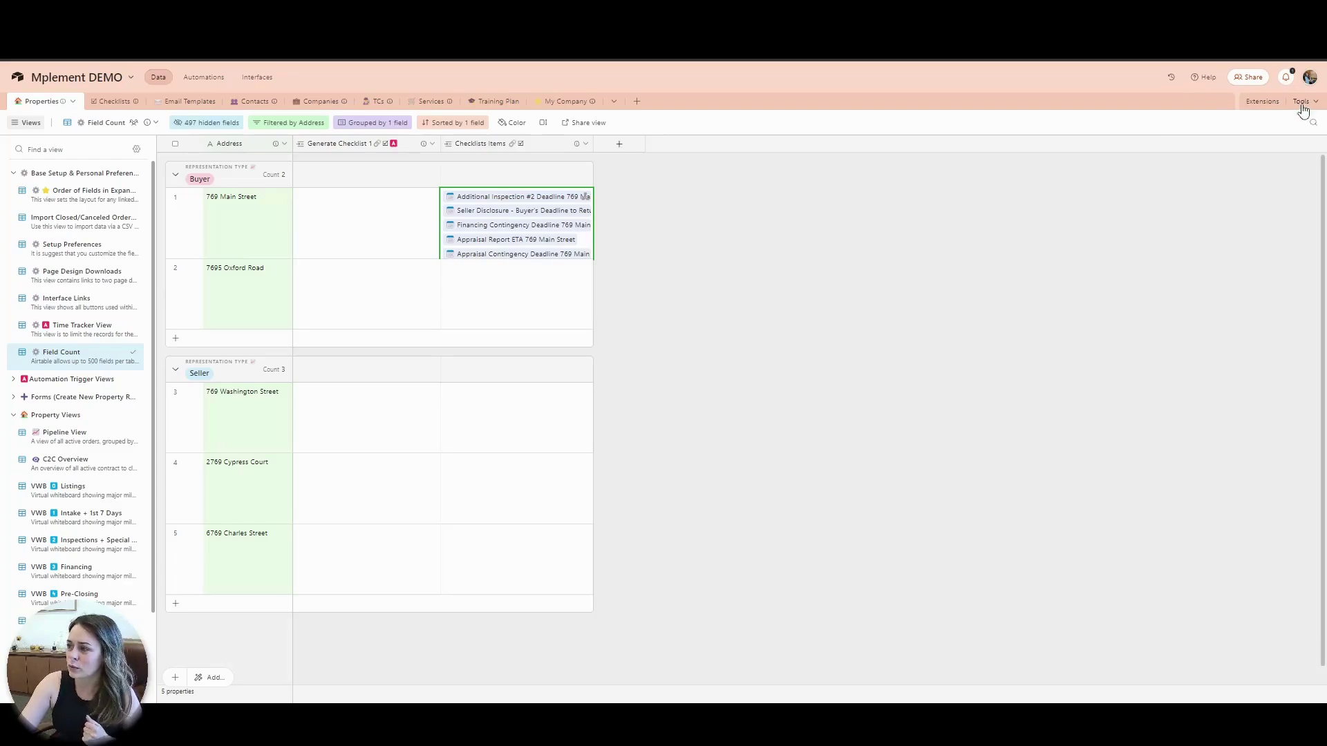
click(1302, 103)
click(1253, 173)
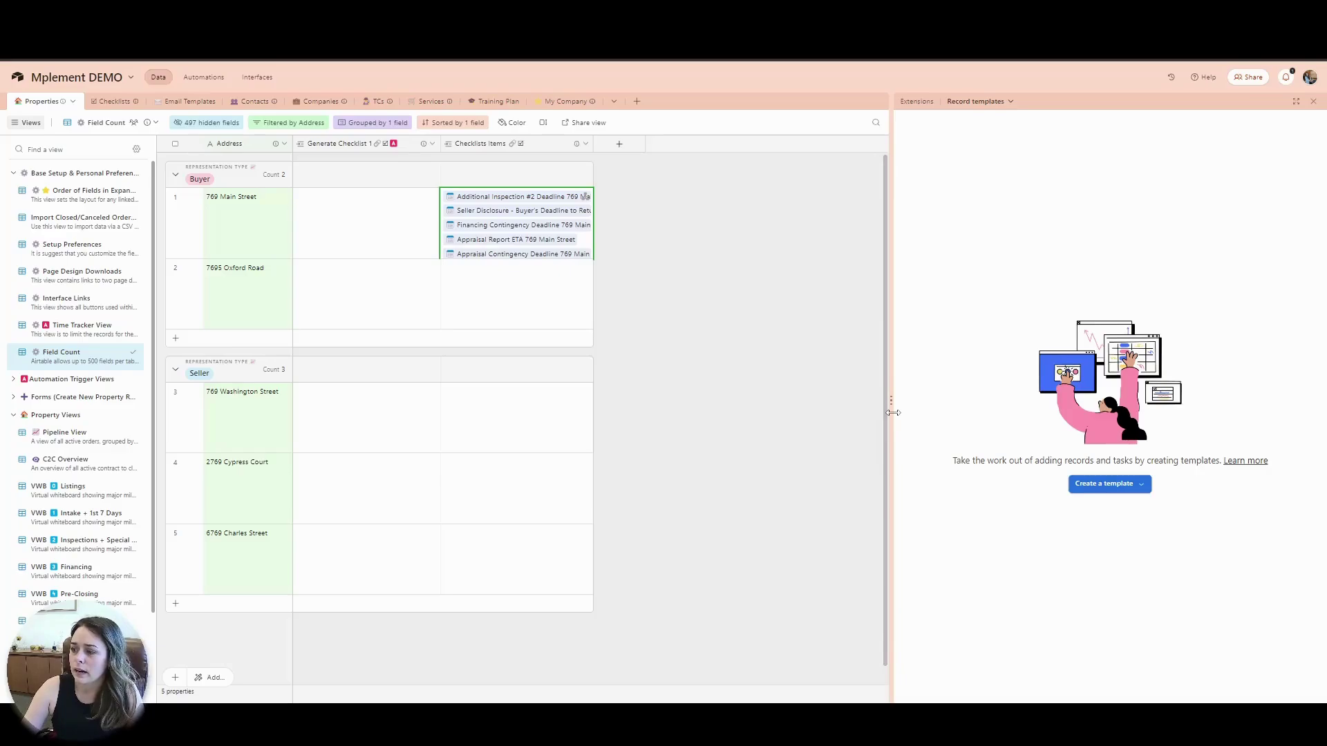
drag(890, 434, 705, 434)
click(1004, 484)
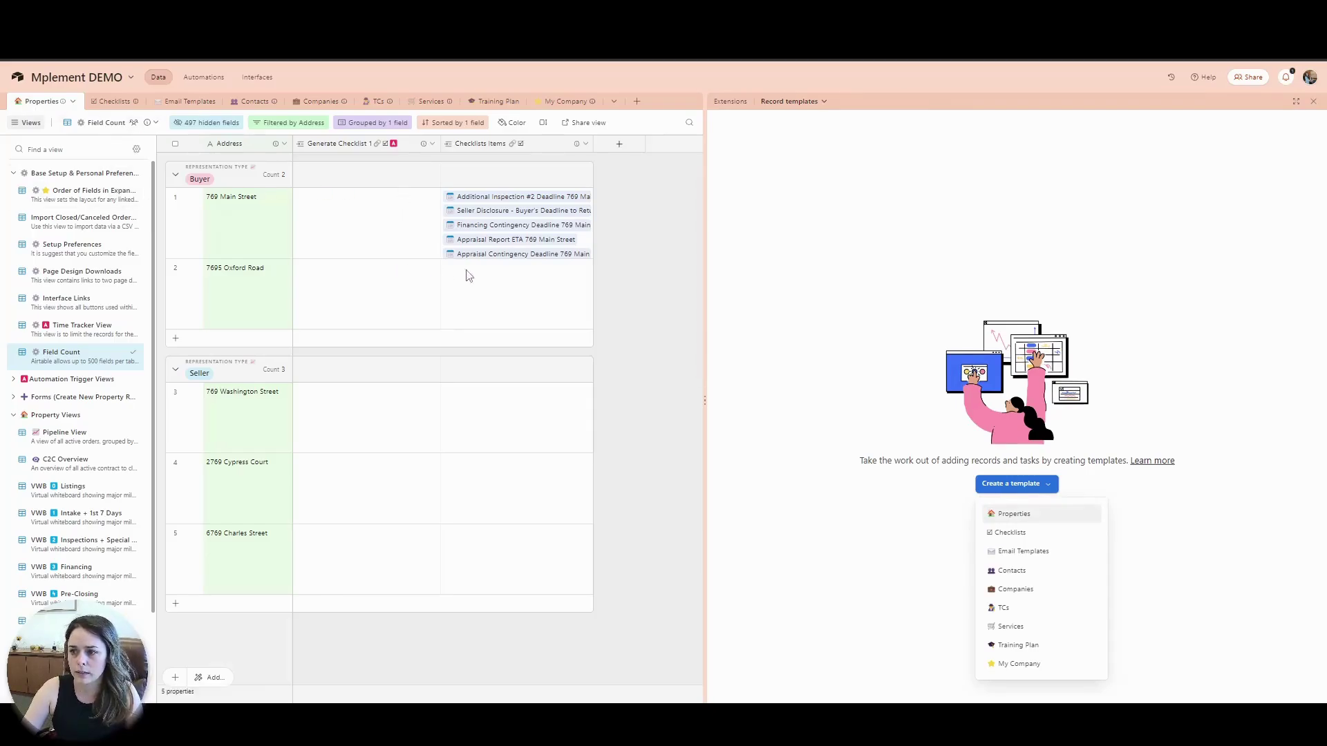
click(1022, 517)
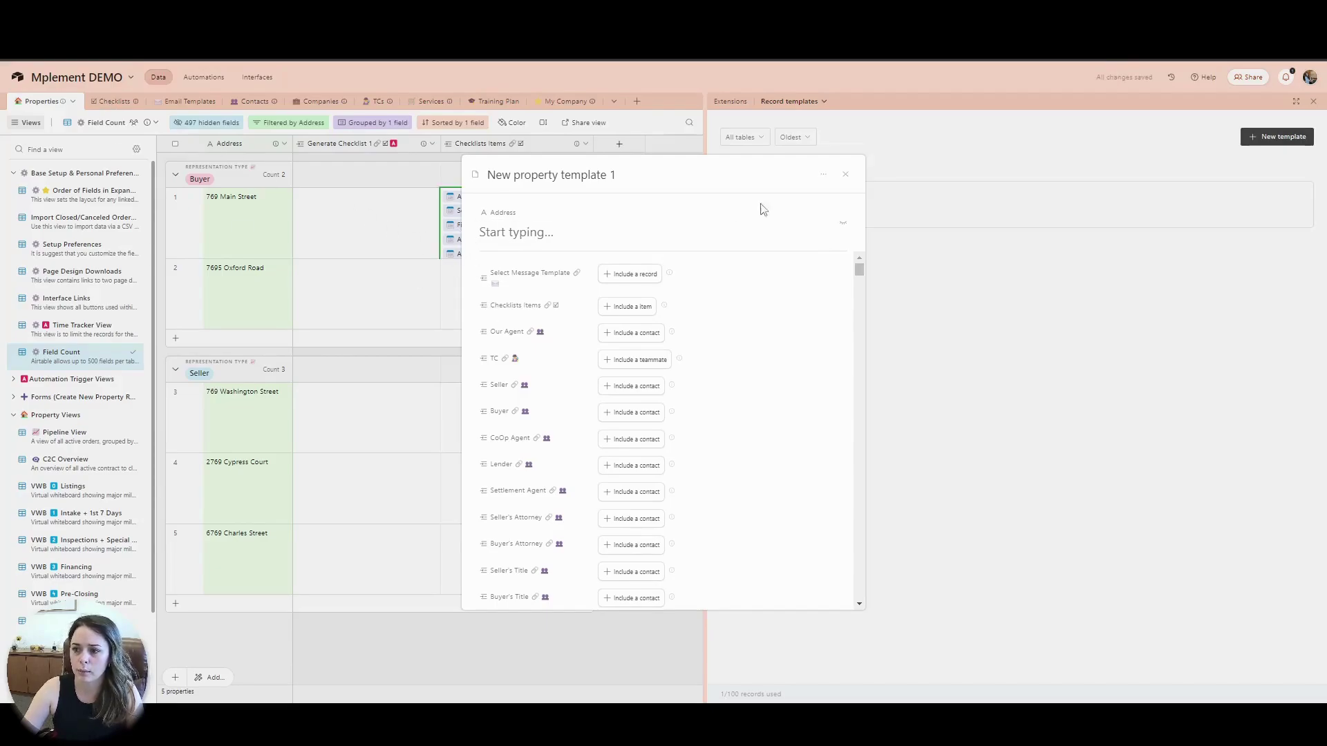
Reopen New property template 1 and include a new linked Checklists item
click(845, 174)
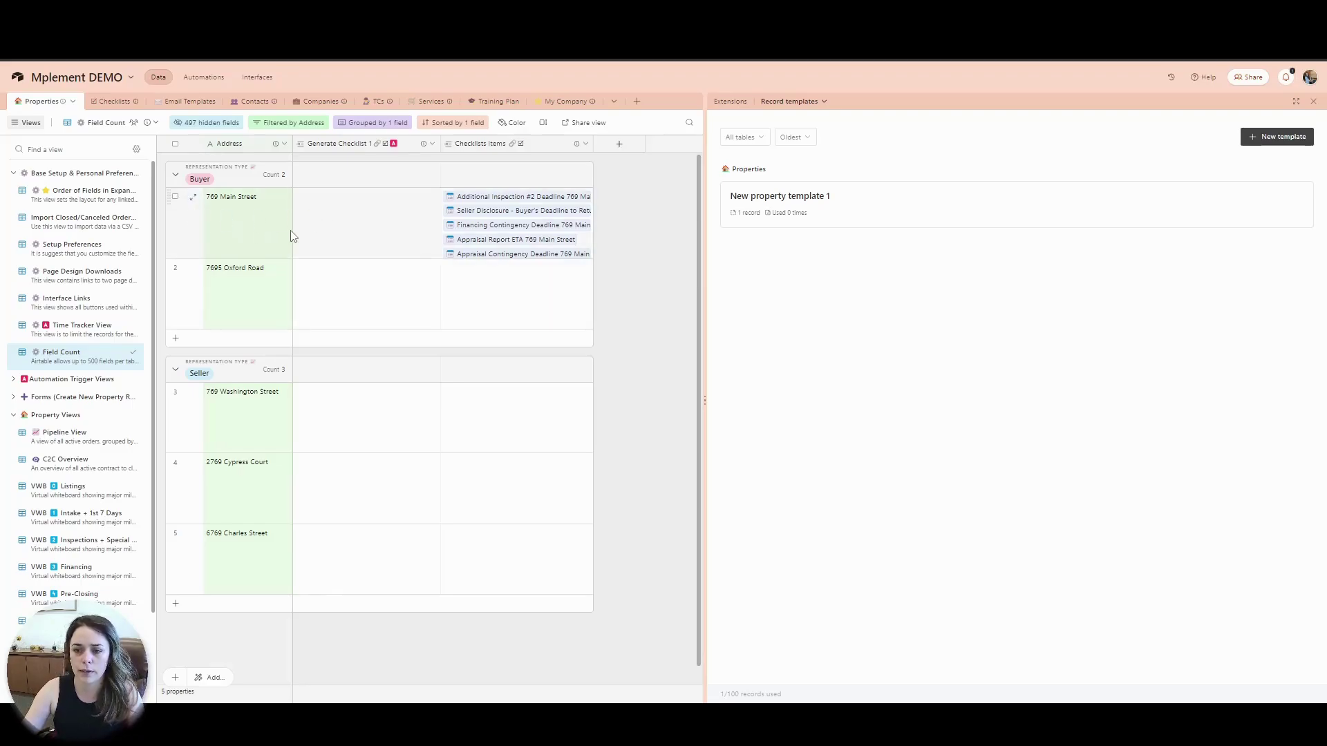
click(871, 217)
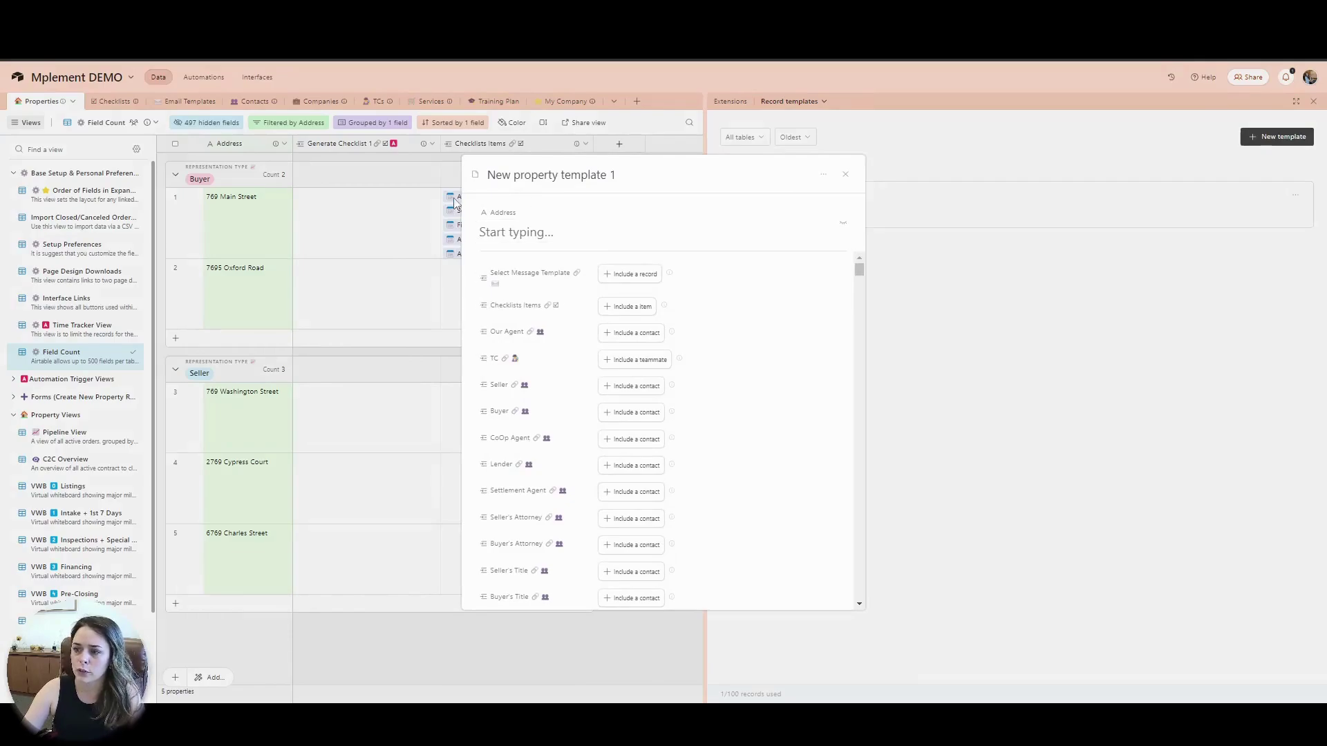
click(634, 308)
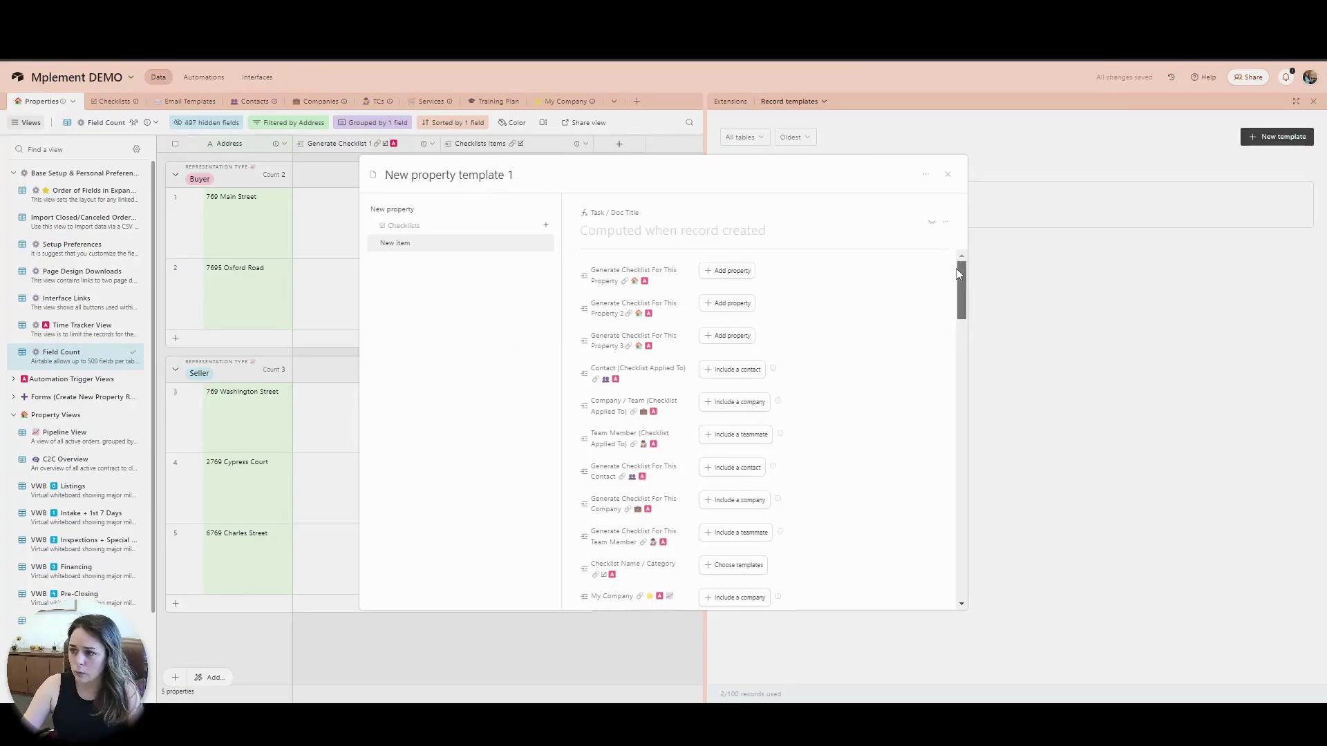
Set the checklist item's Task / Doc Name to Send Intro Emails, due 4/7/2023
click(962, 325)
drag(962, 325, 964, 394)
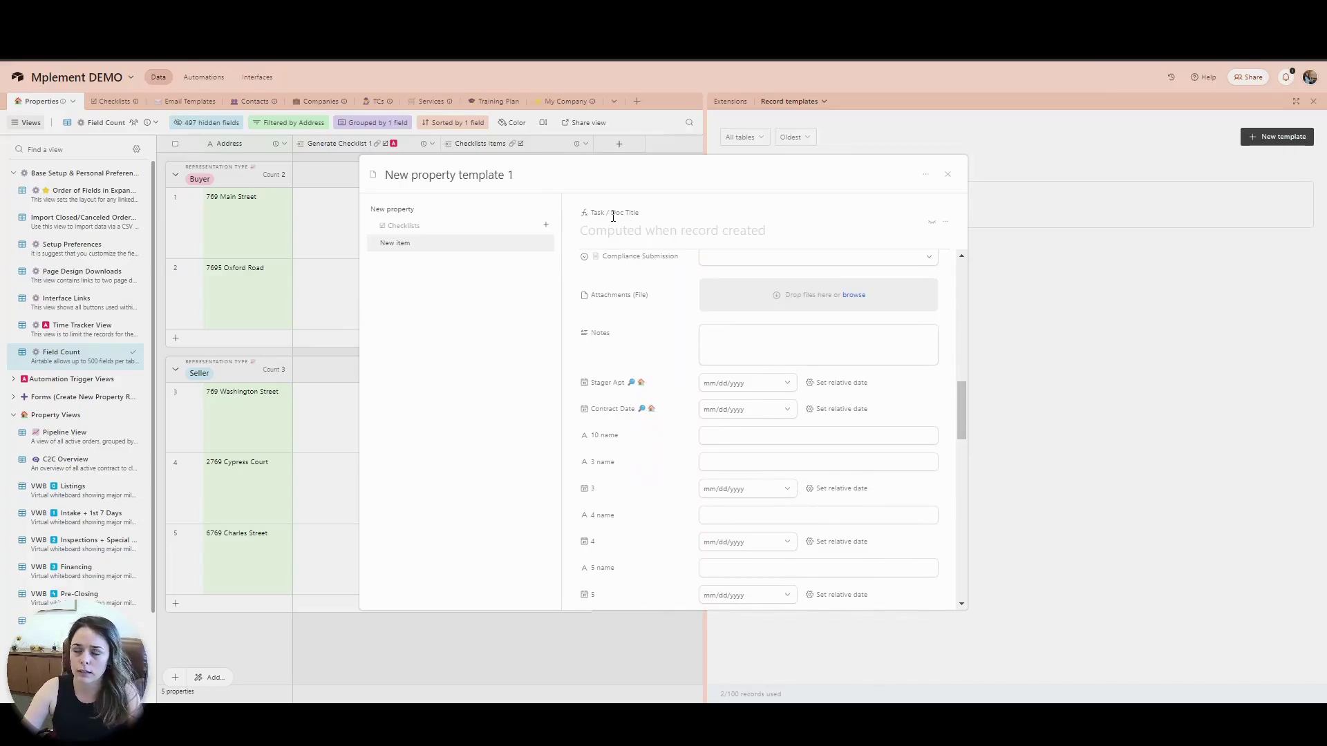
drag(961, 411, 942, 329)
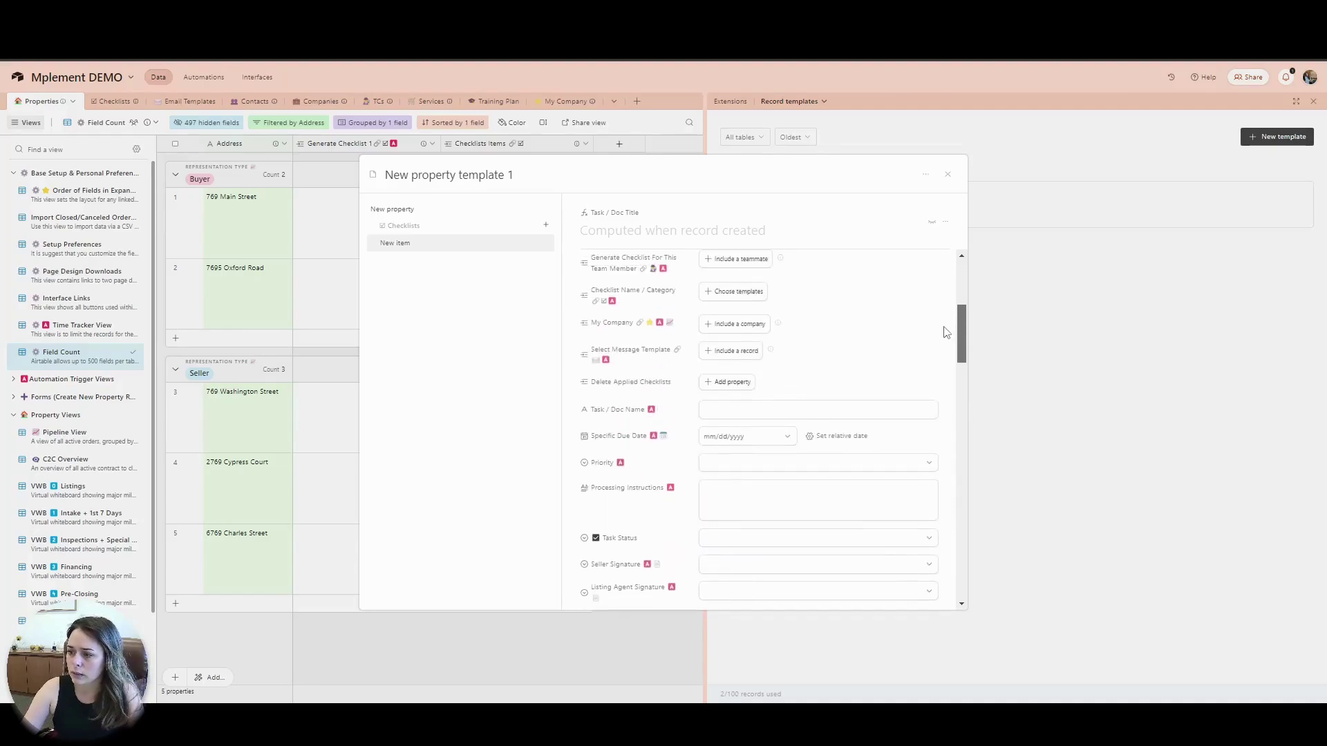
click(749, 411)
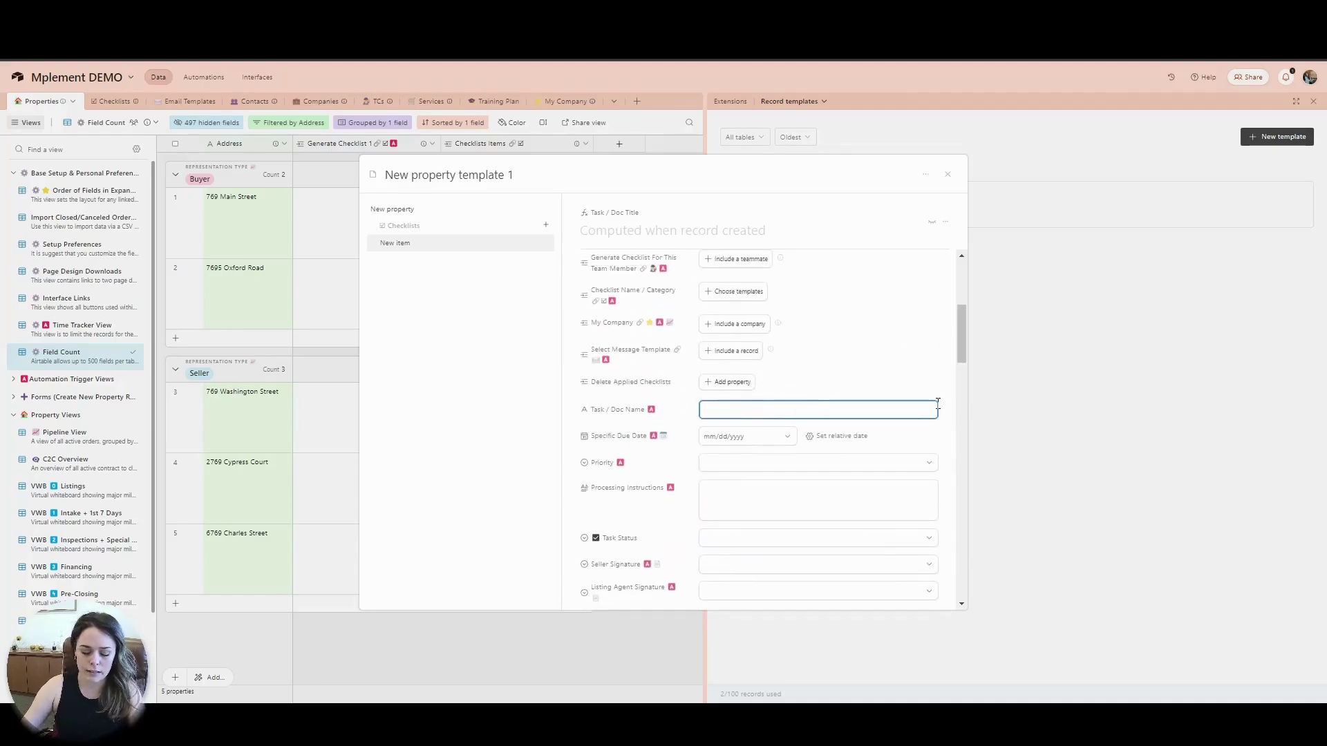
text(Send Intro Emails)
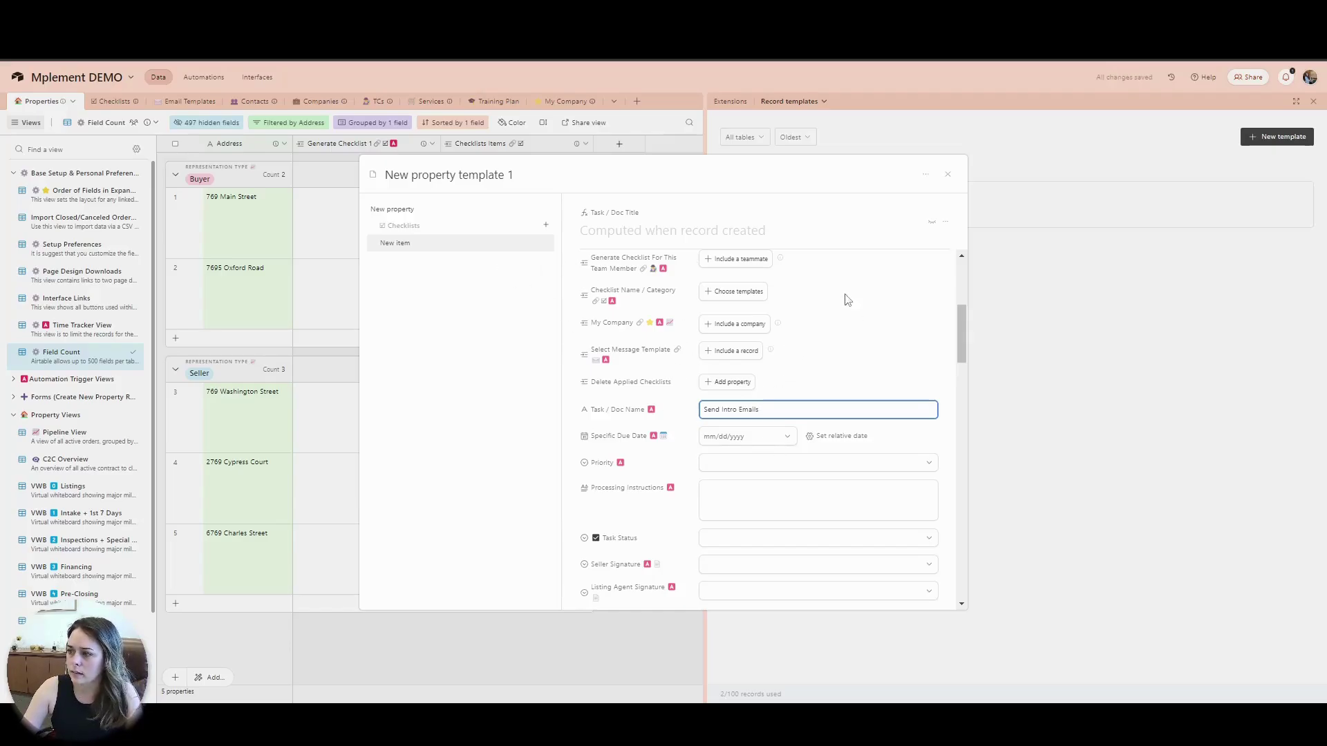
click(902, 322)
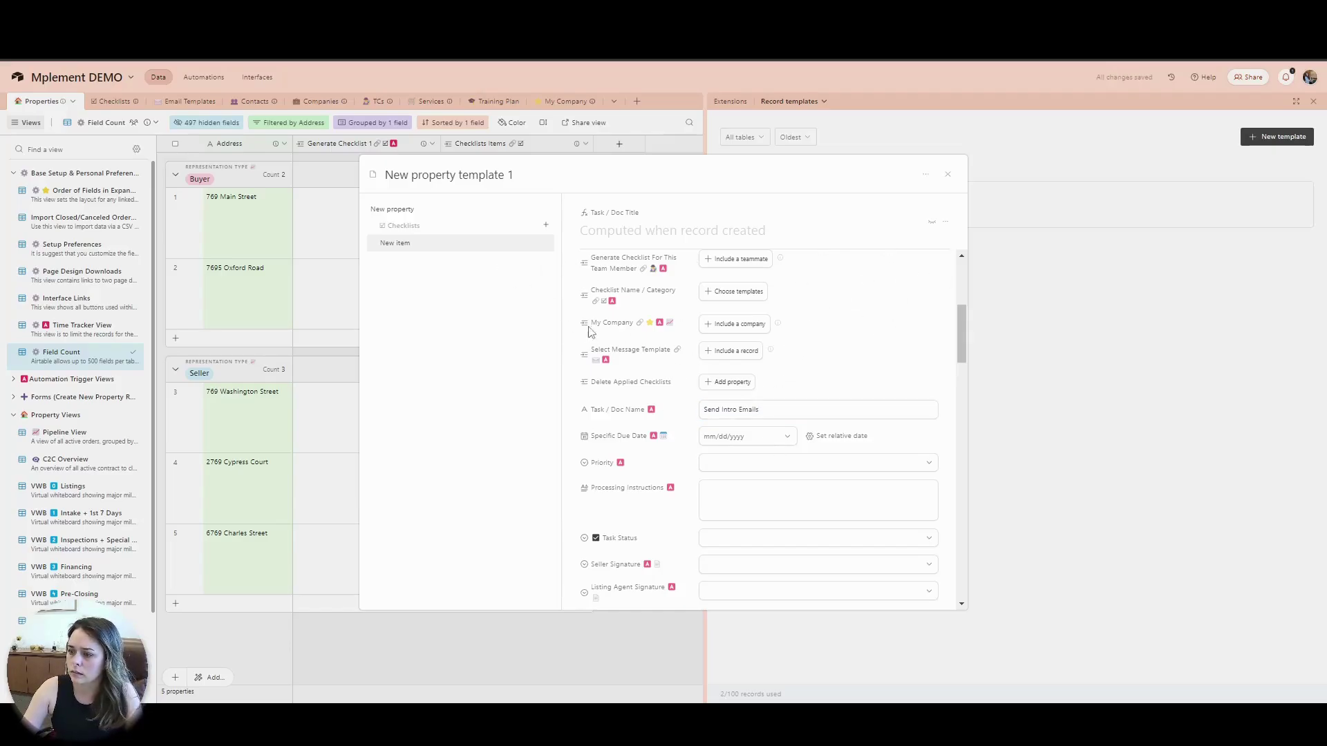
triple_click(955, 349)
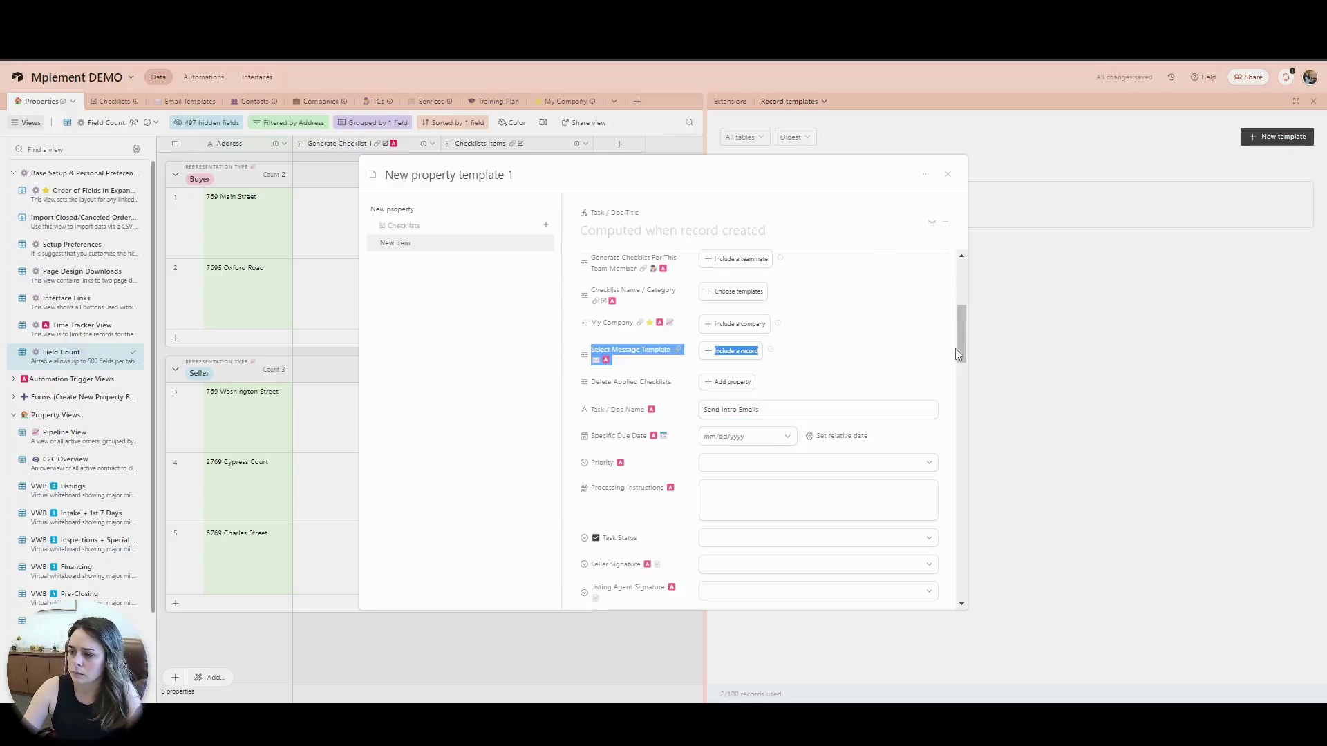
click(723, 436)
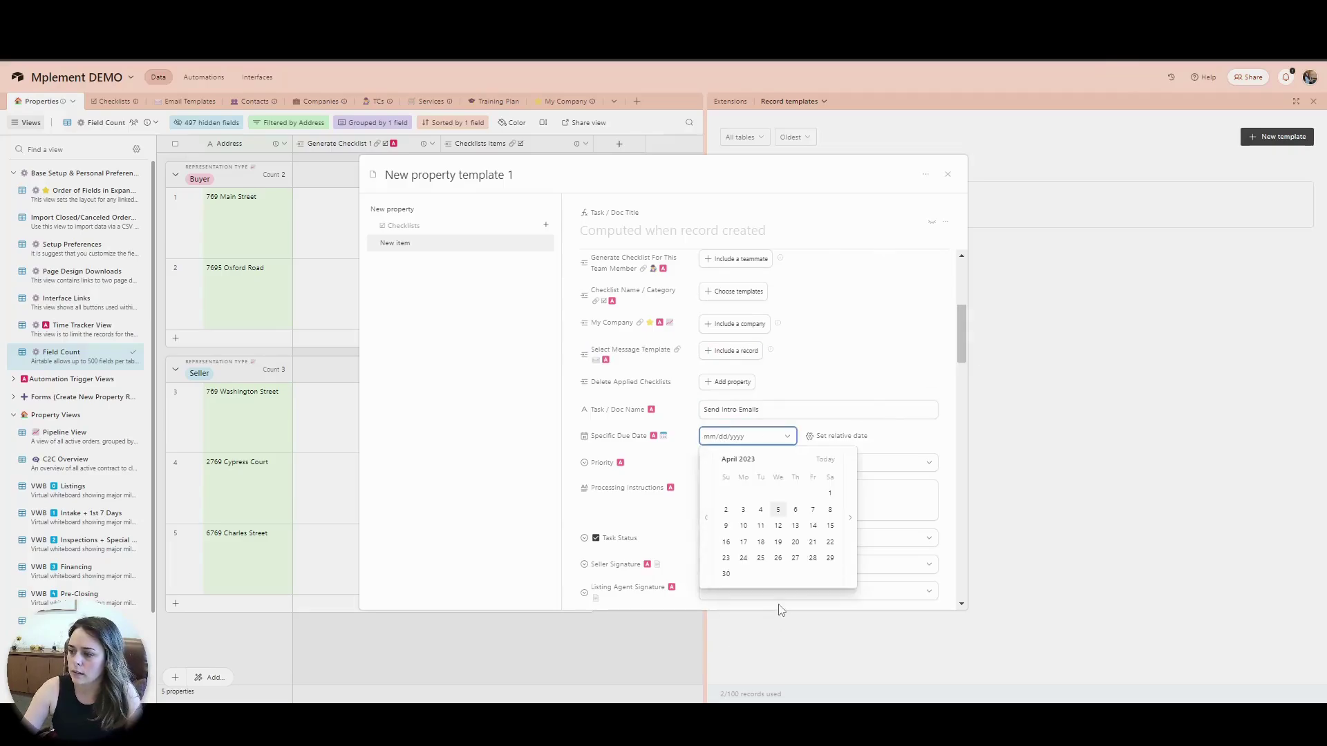
click(813, 515)
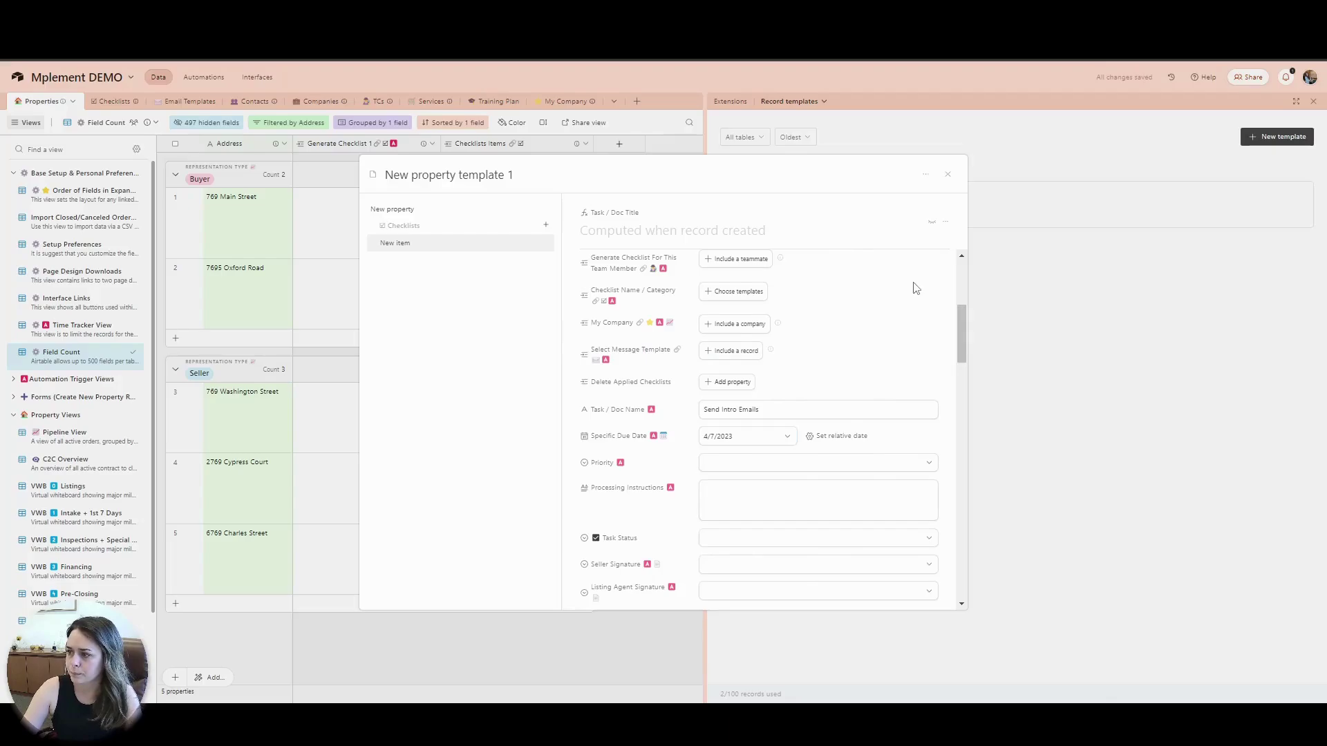
Give the item the custom name 'Send Intro Emails', copied from its task name
click(948, 224)
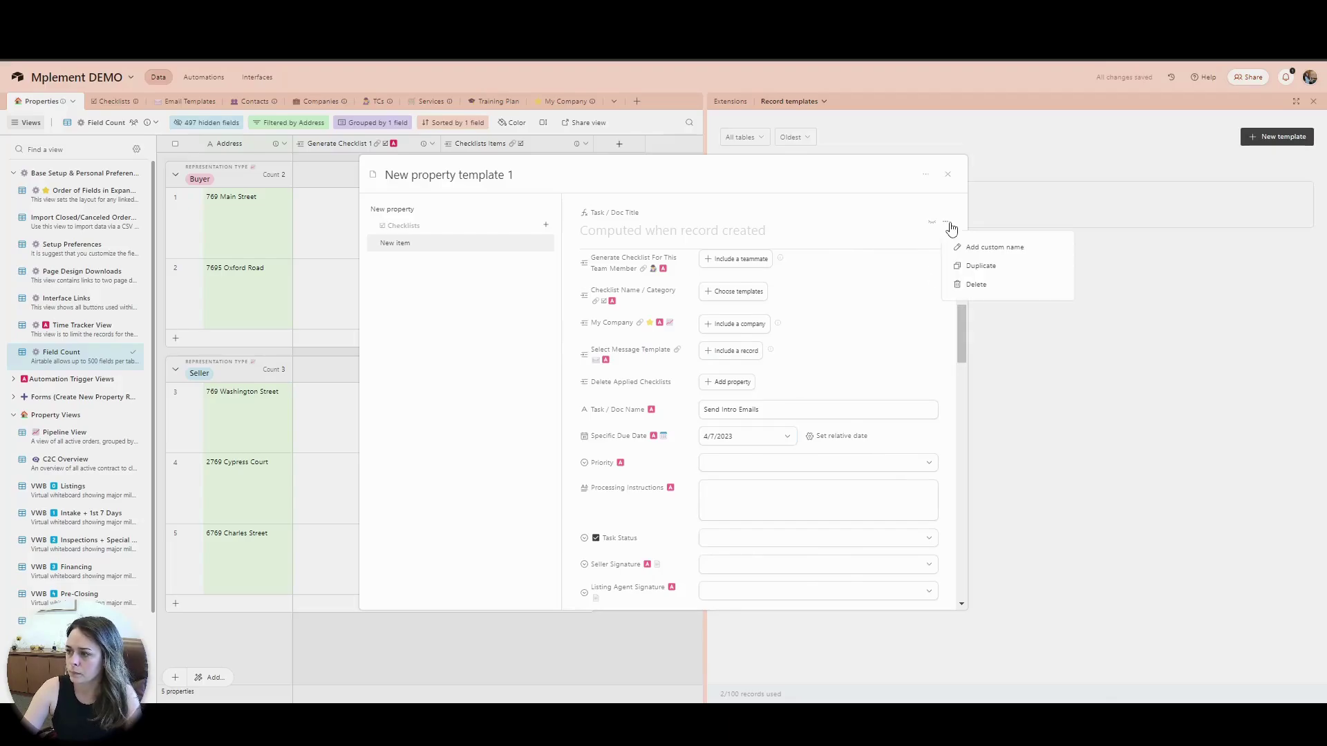
click(988, 248)
click(768, 202)
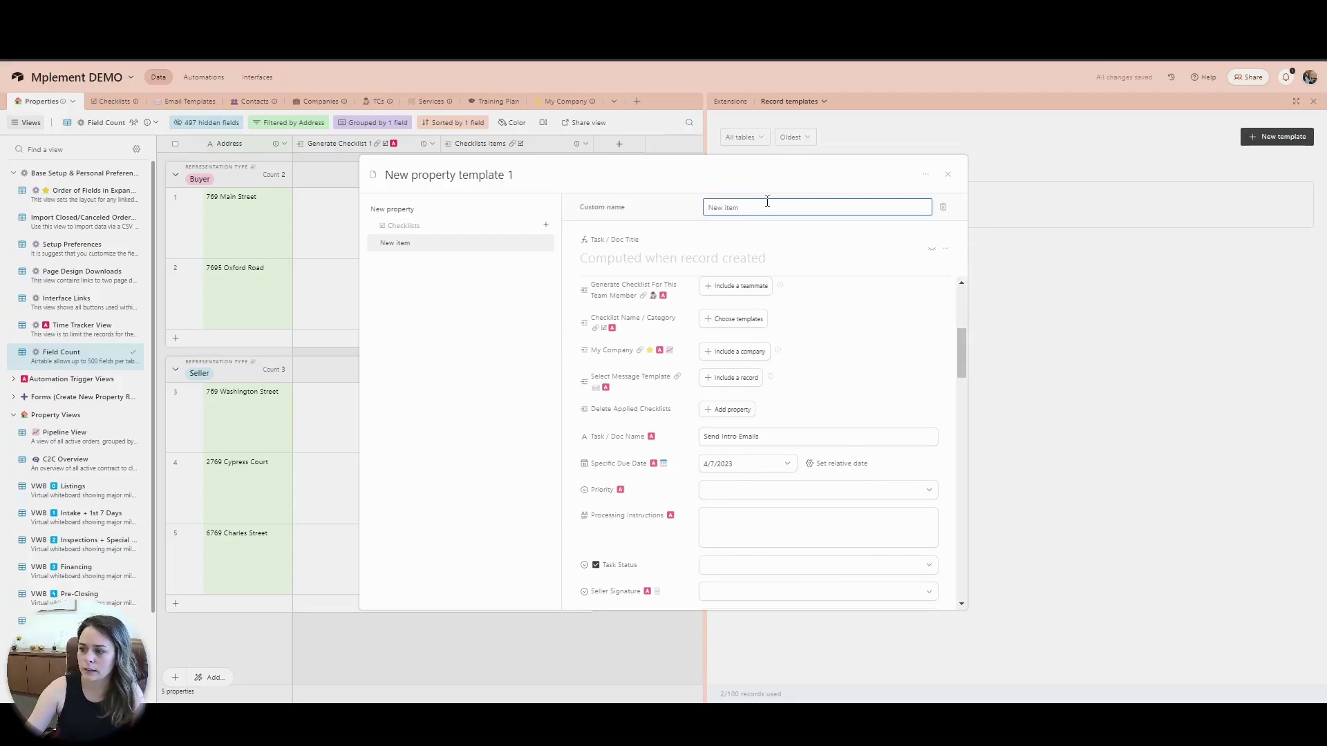
triple_click(805, 436)
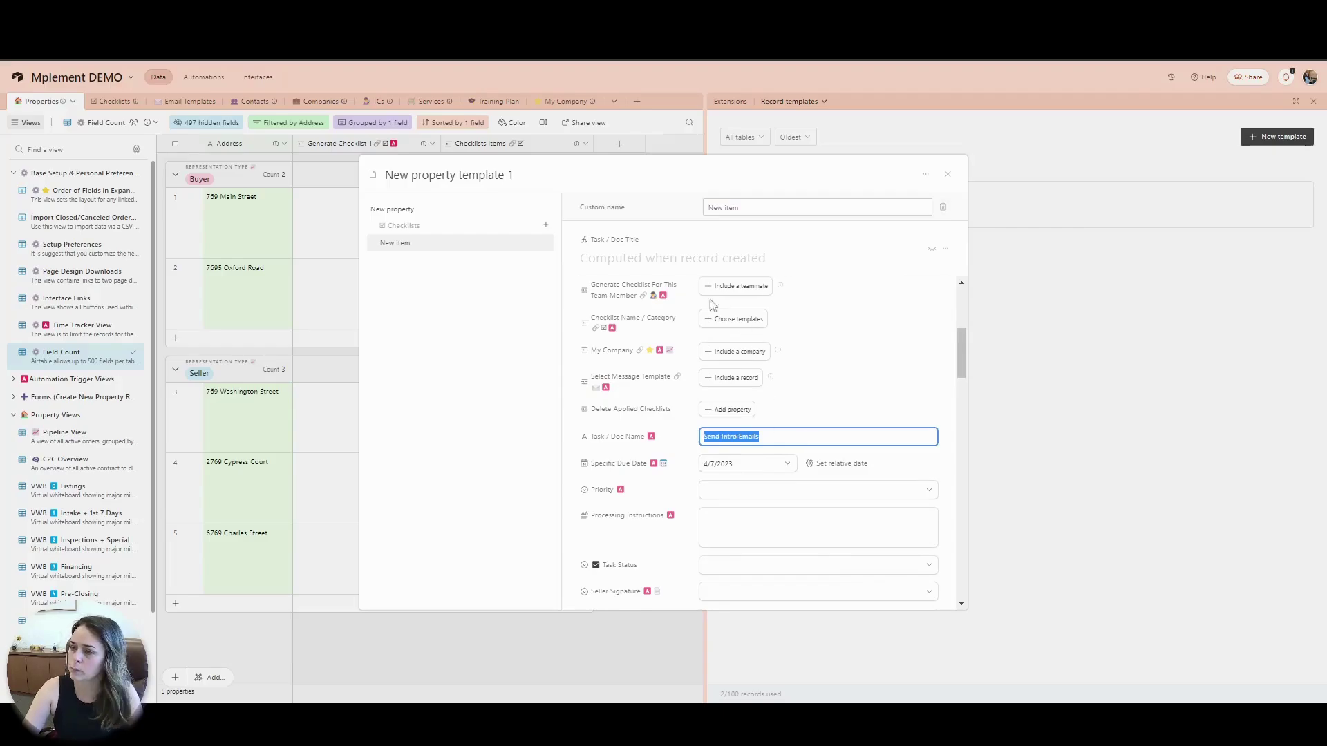
key(ctrl+c)
click(733, 207)
key(ctrl+v)
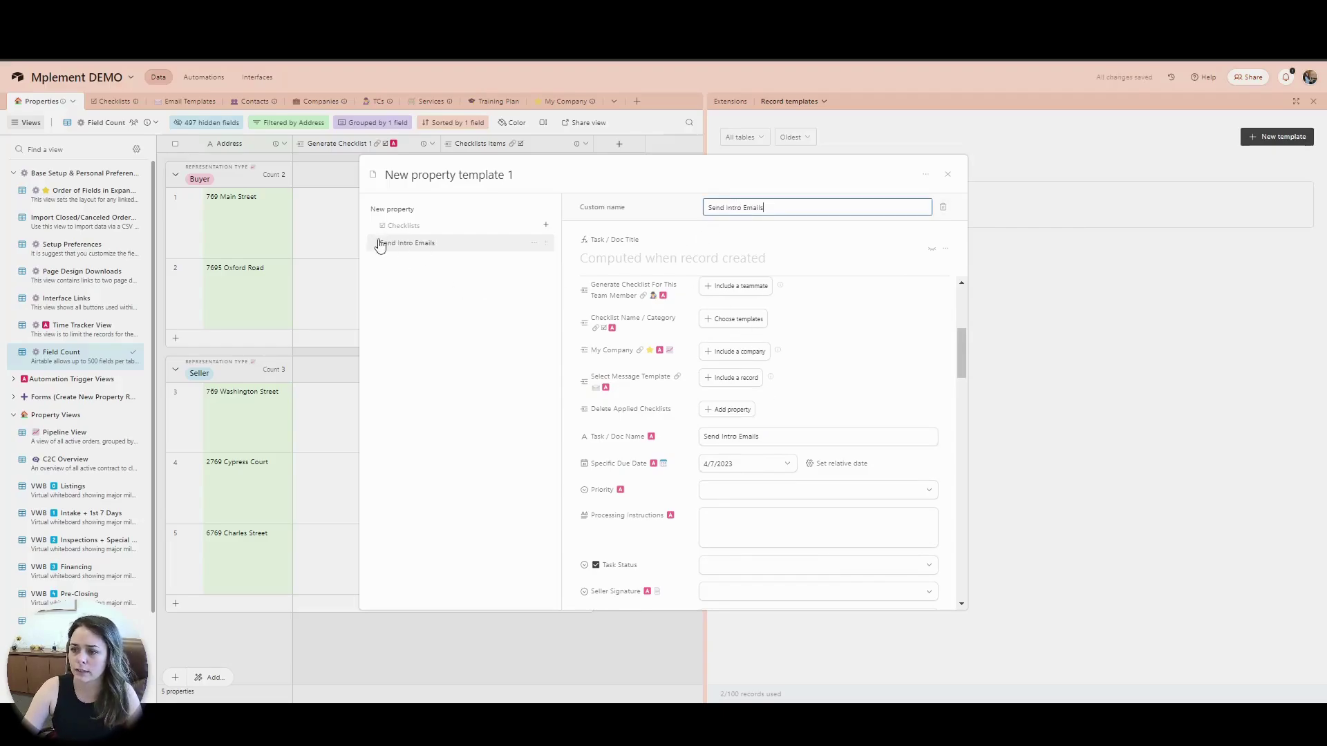
click(700, 241)
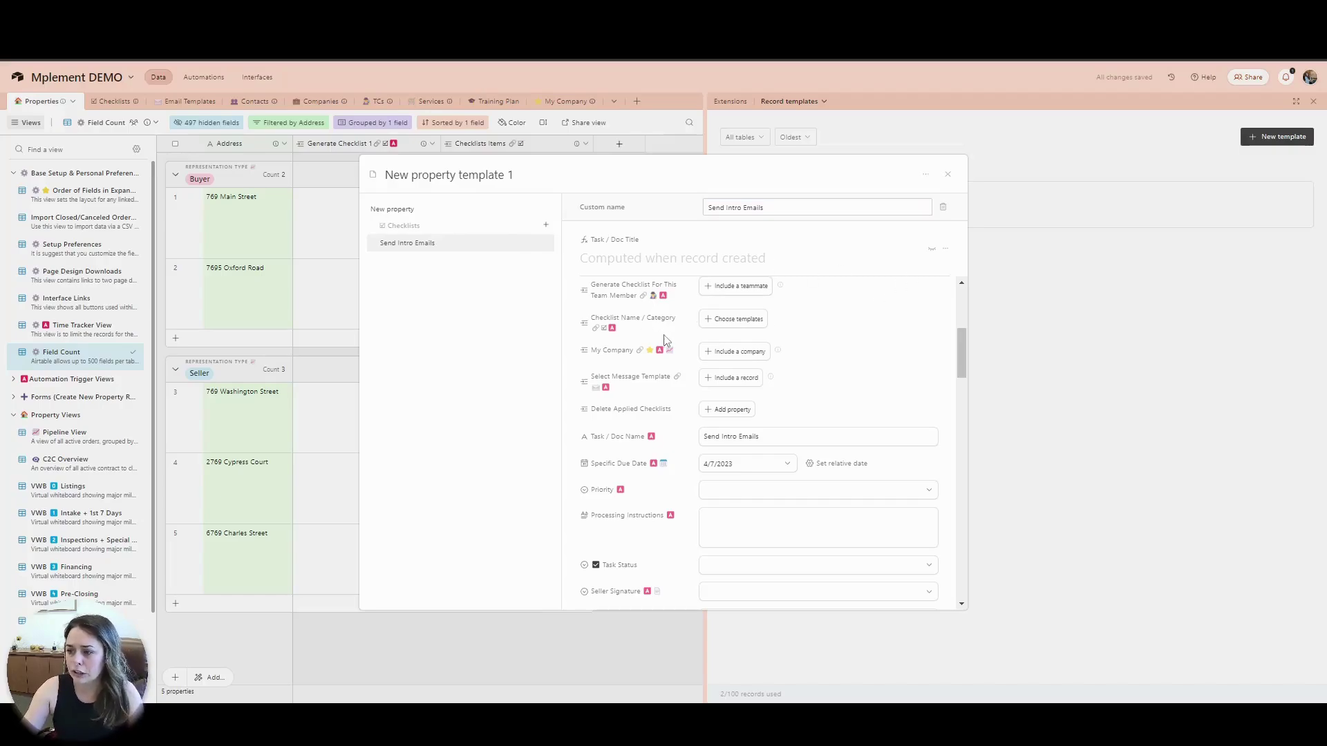
Duplicate Send Intro Emails as a new item named and tasked 'Create Dropbox File'
click(534, 243)
click(566, 268)
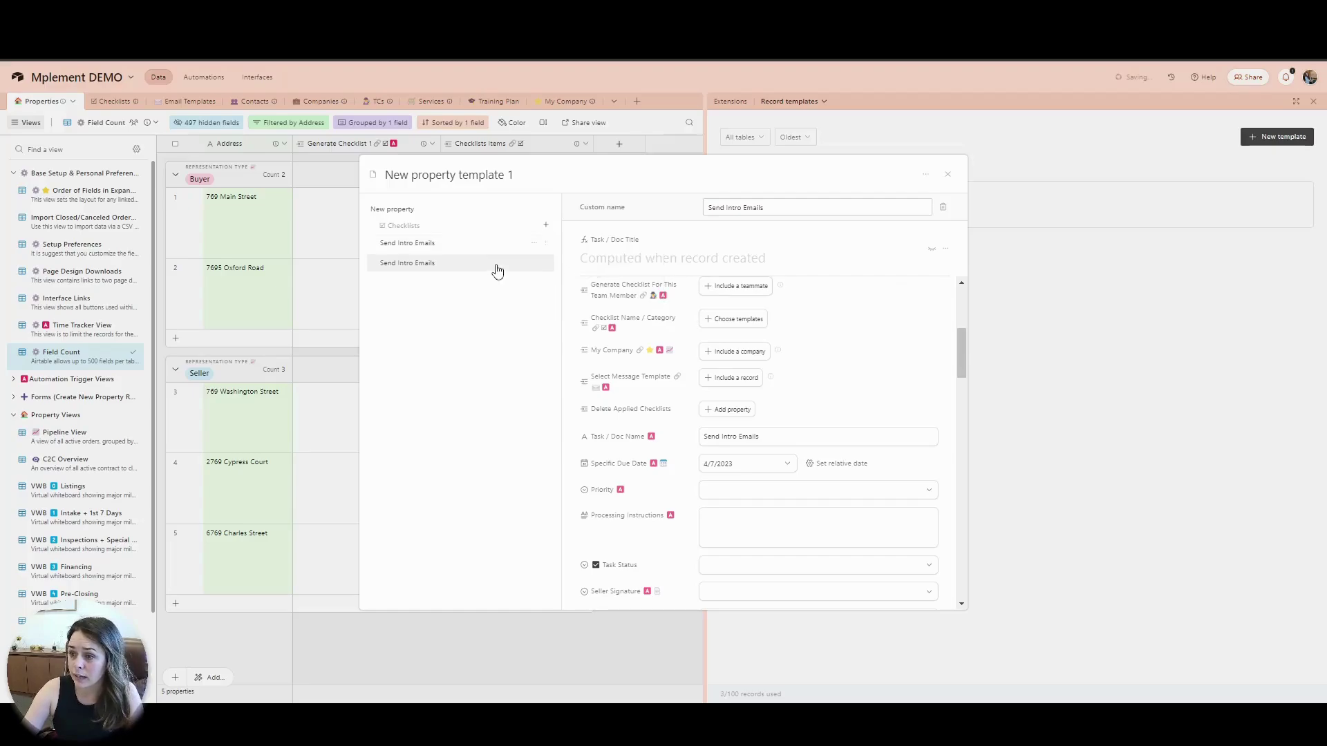
triple_click(806, 207)
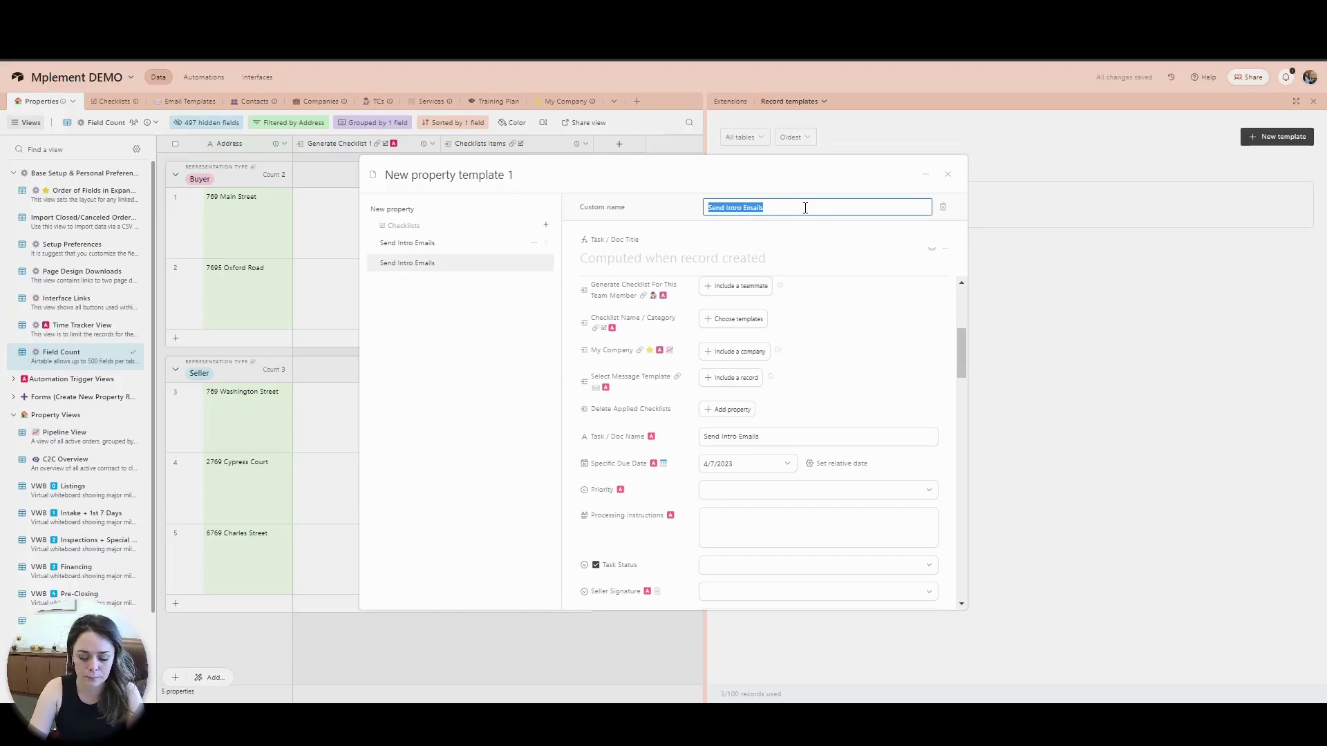
text(Create)
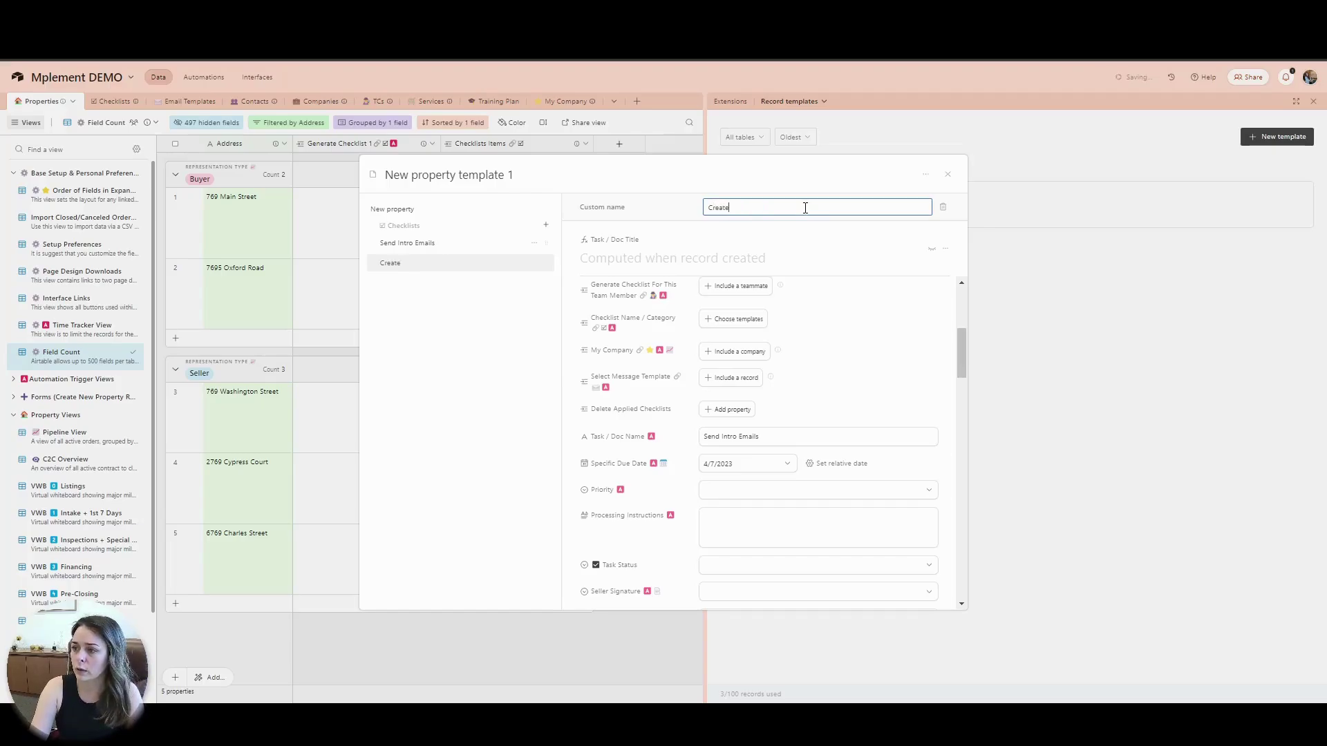
text( Drobp)
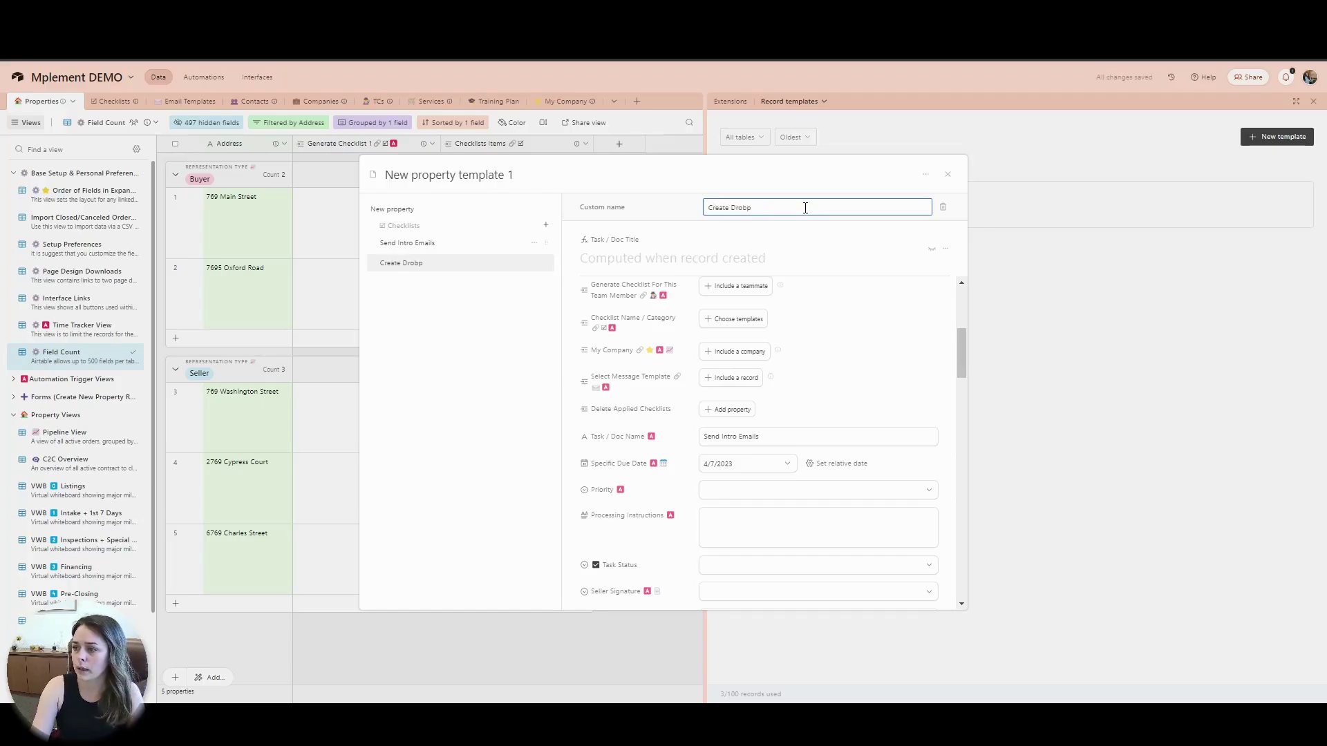
text(op)
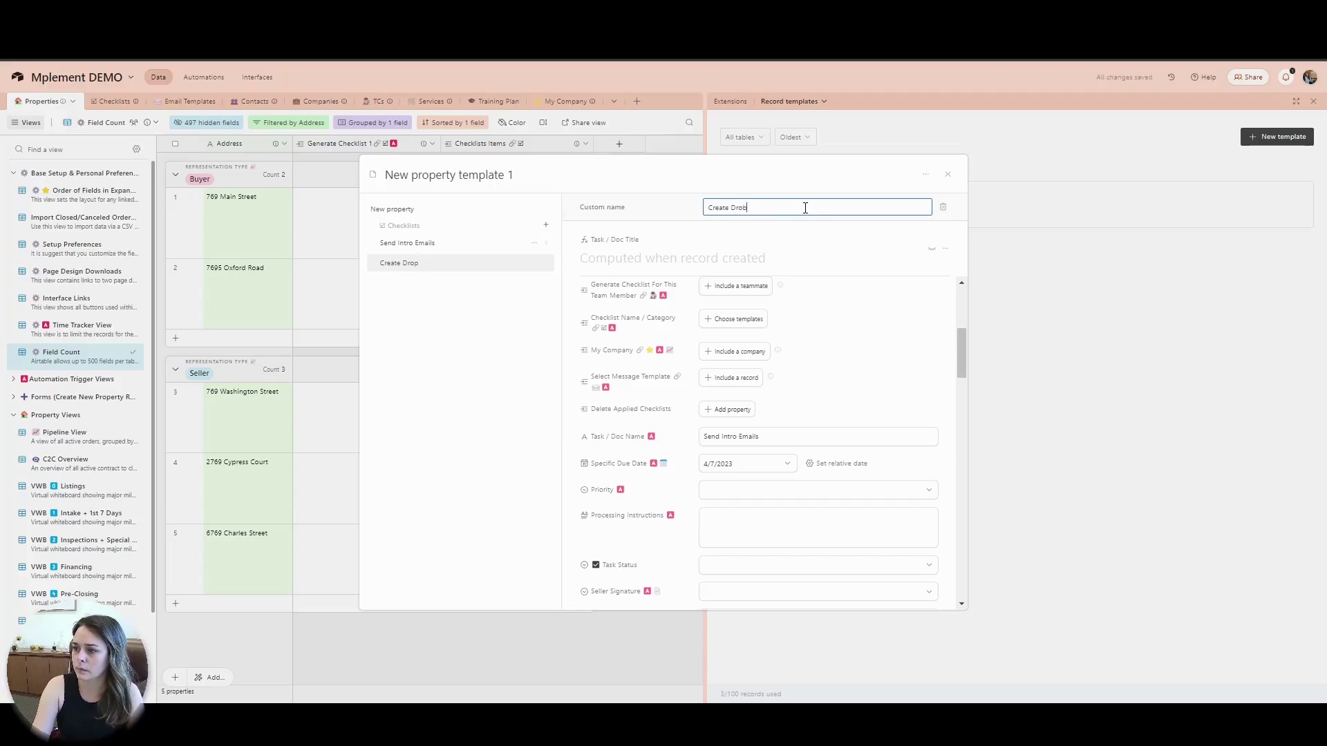
text(ox File)
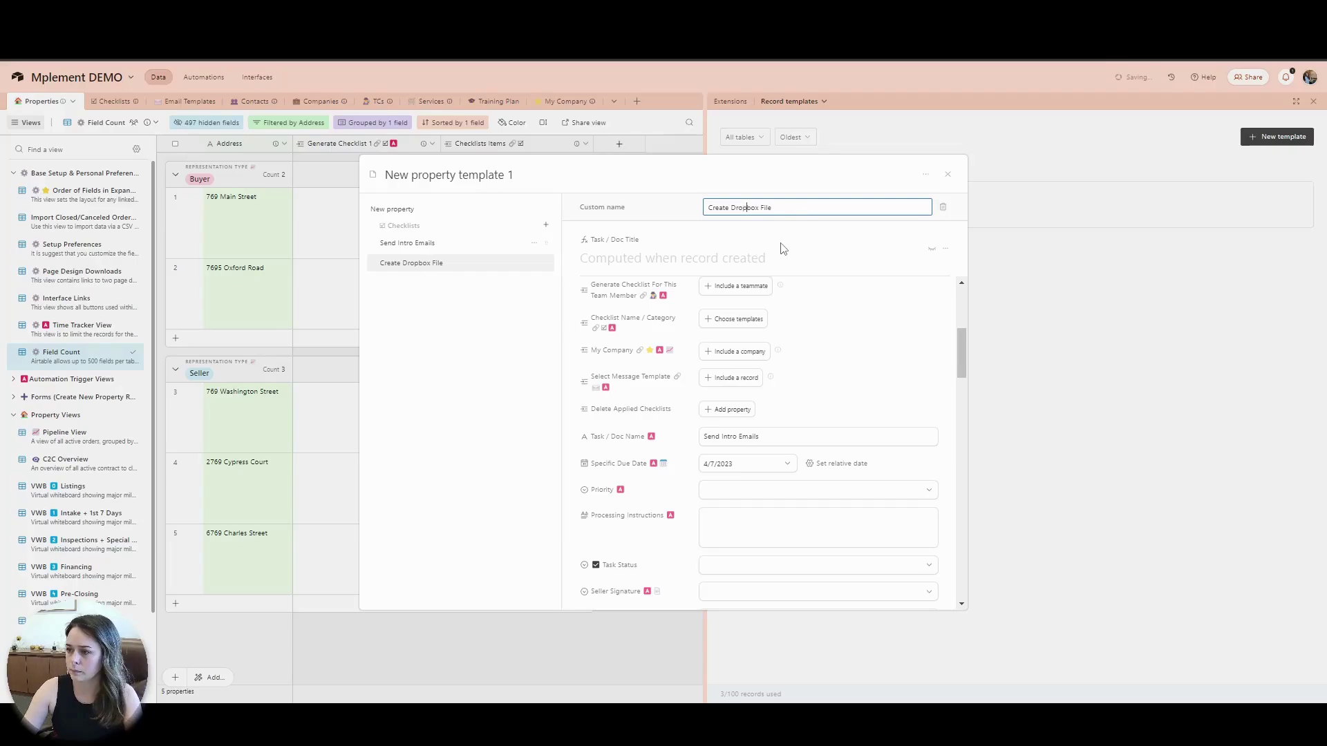
triple_click(763, 435)
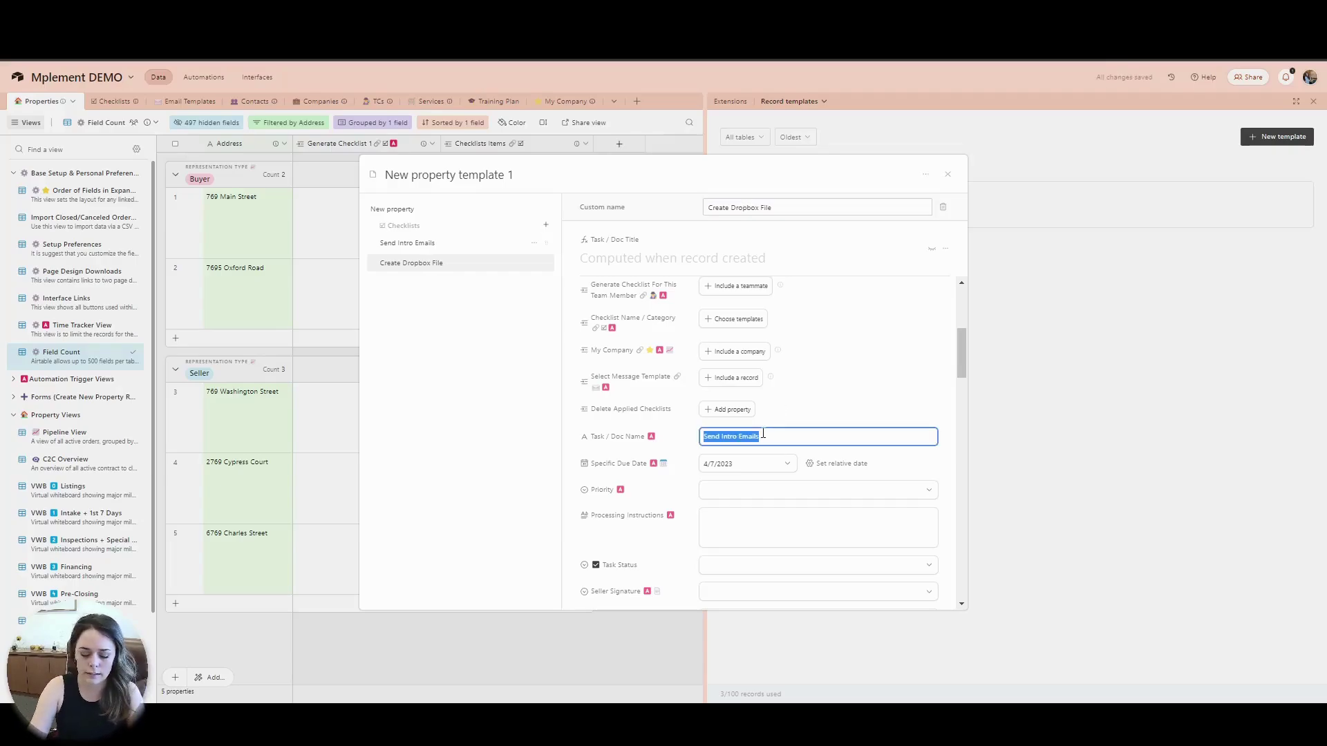
triple_click(766, 206)
key(ctrl+c)
click(722, 436)
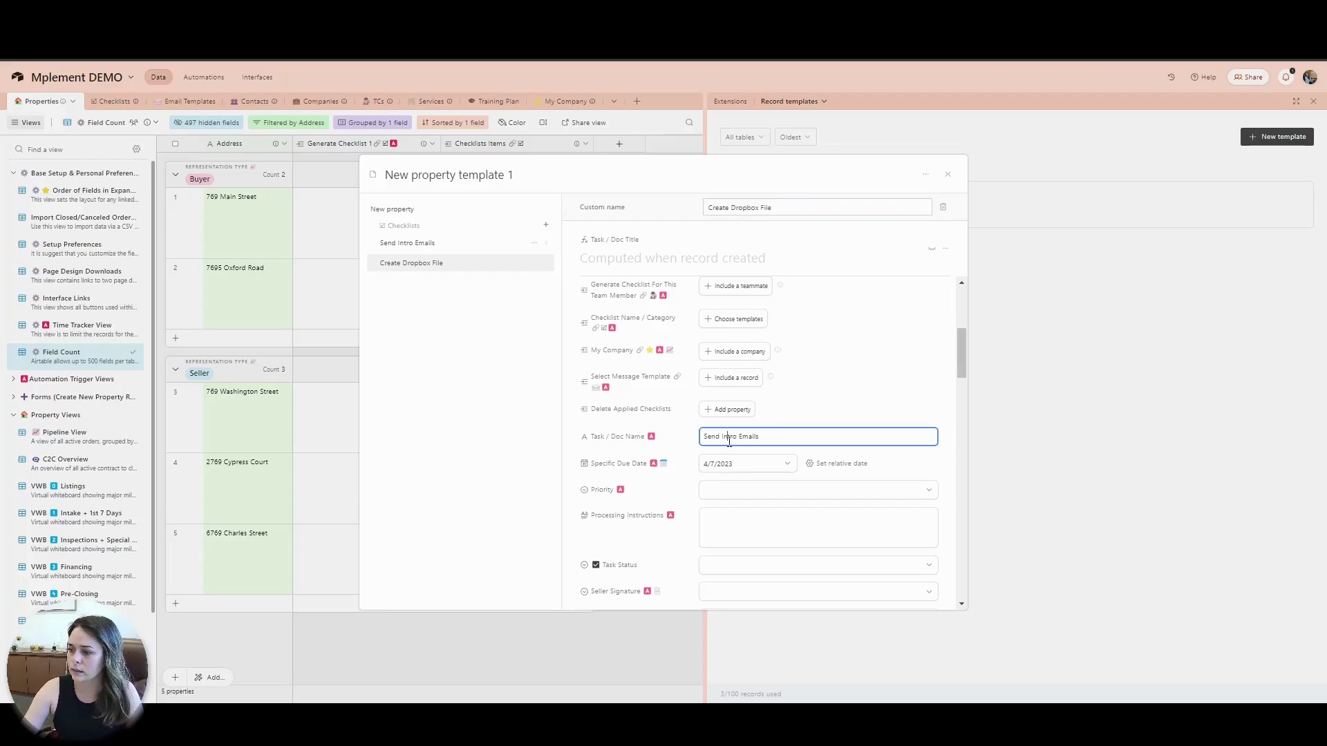
key(ctrl+v)
click(731, 464)
key(Escape)
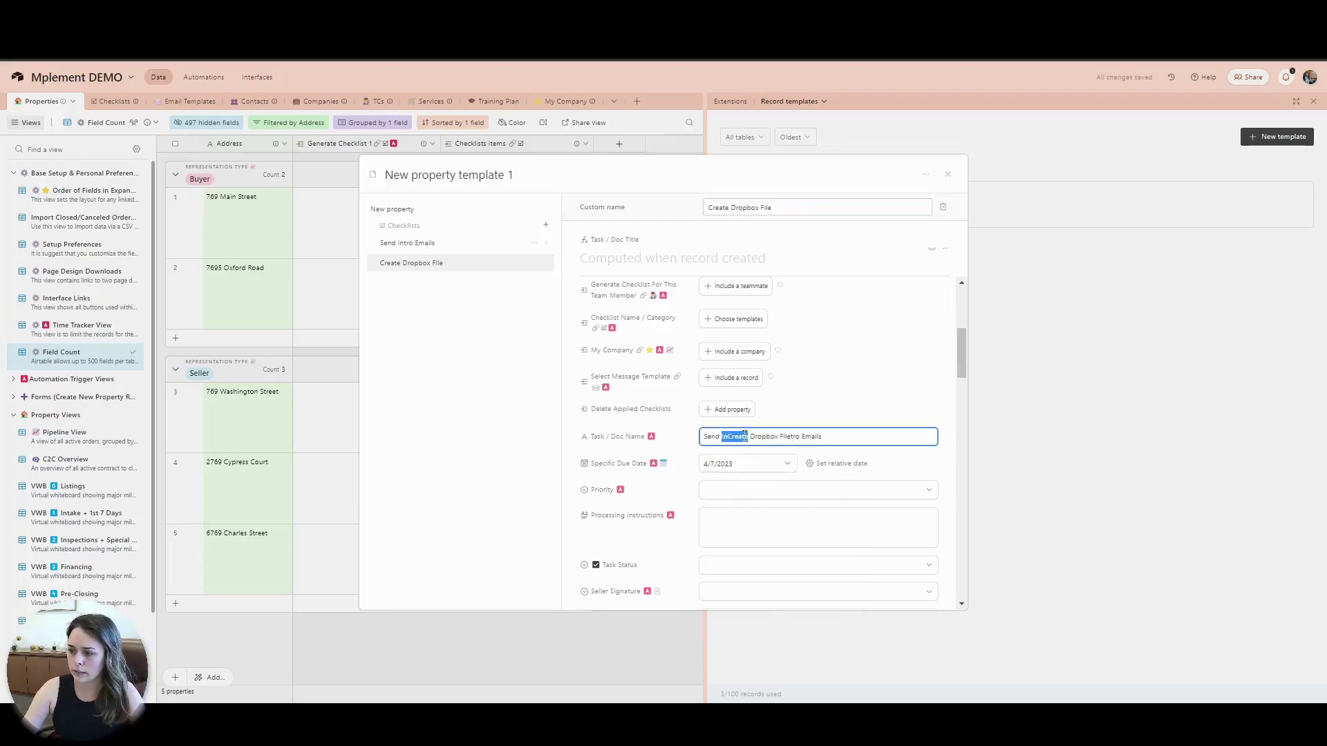
key(ctrl+a)
key(ctrl+v)
Clear its due date, add processing instructions, and retitle the template 'Buyer Test'
click(738, 464)
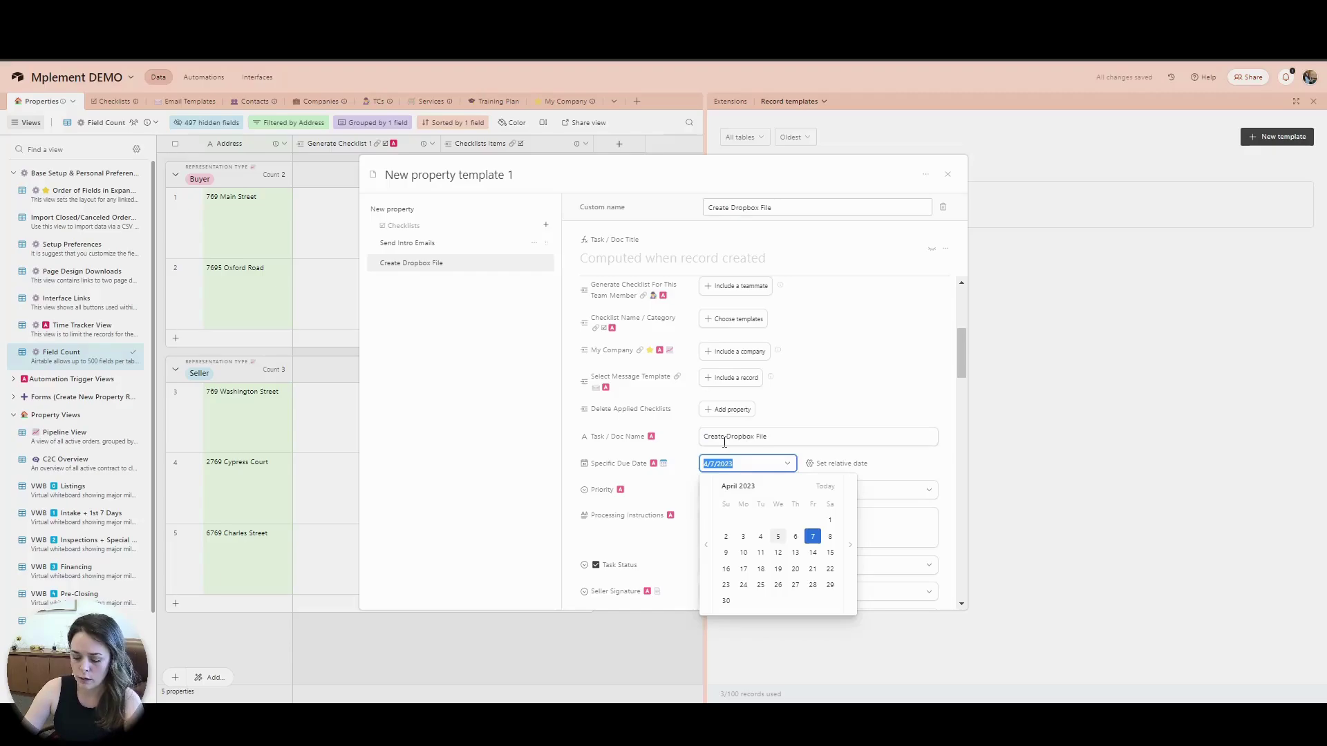
key(BackSpace)
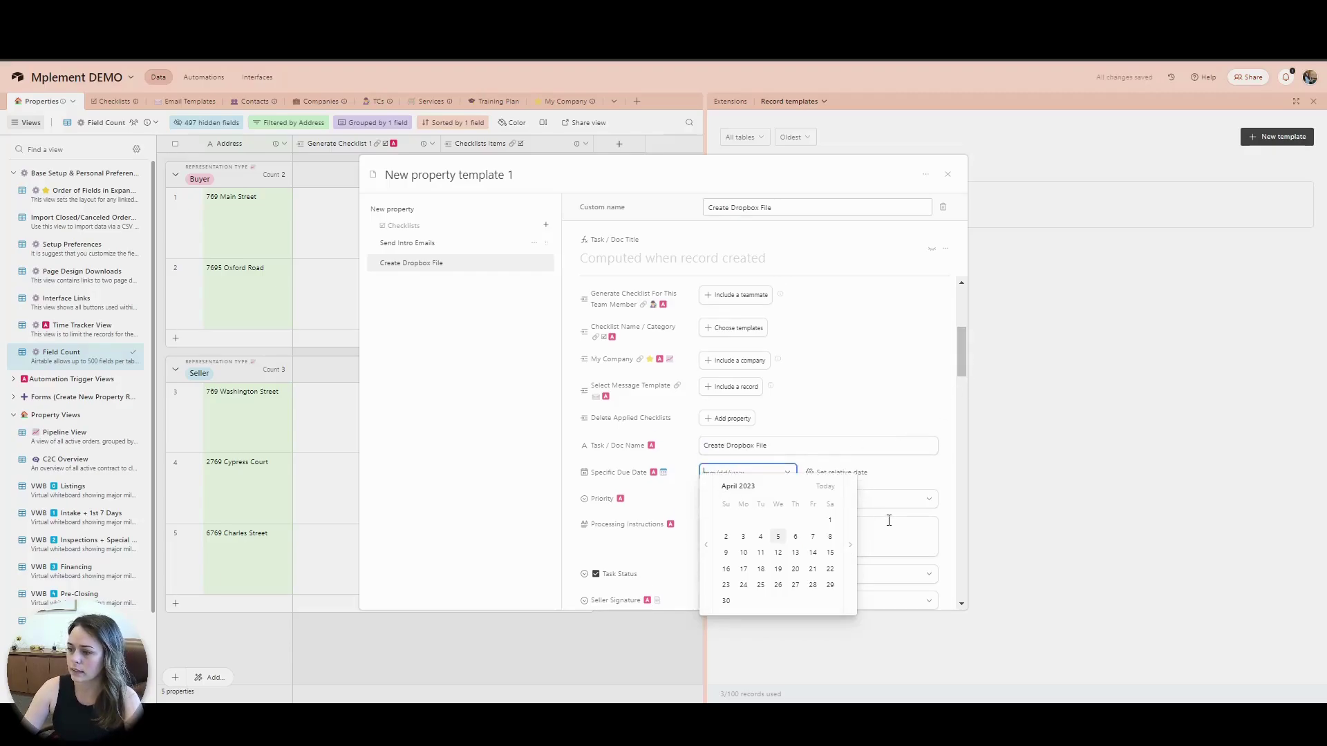
click(893, 503)
click(751, 532)
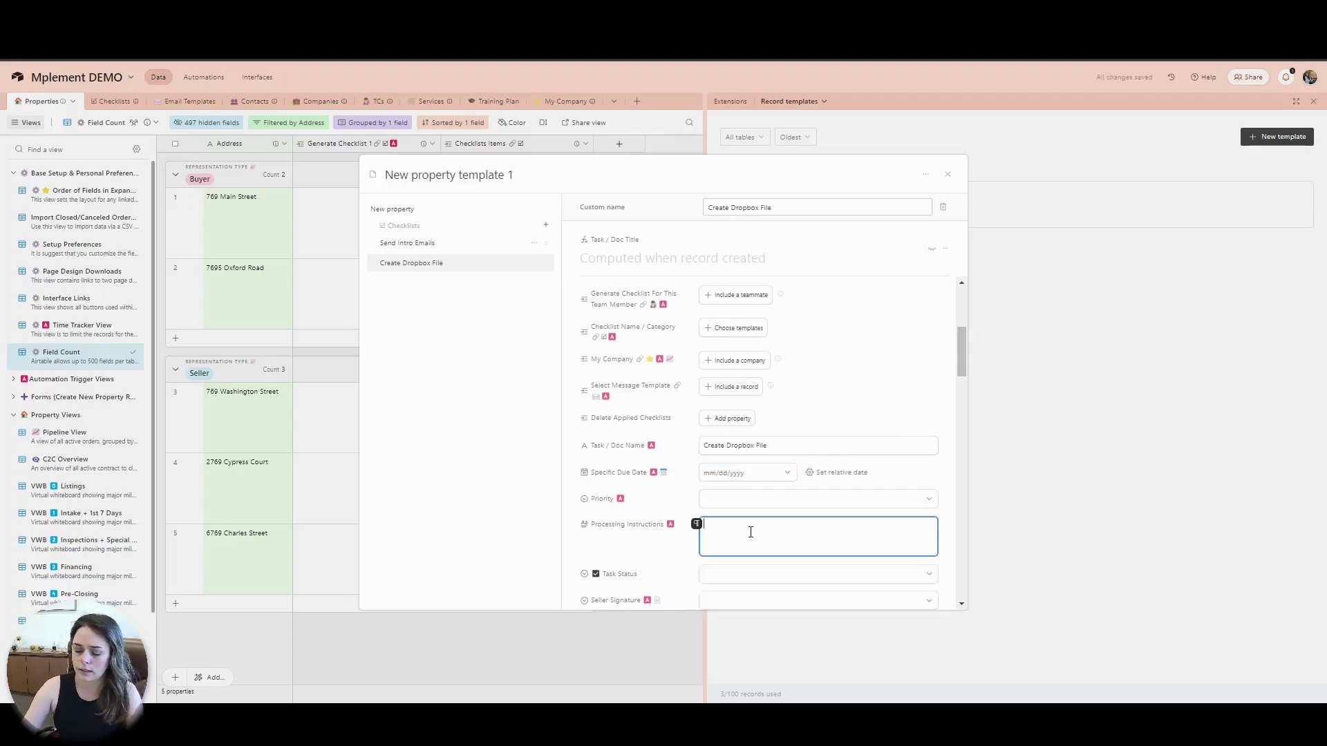
text(Create)
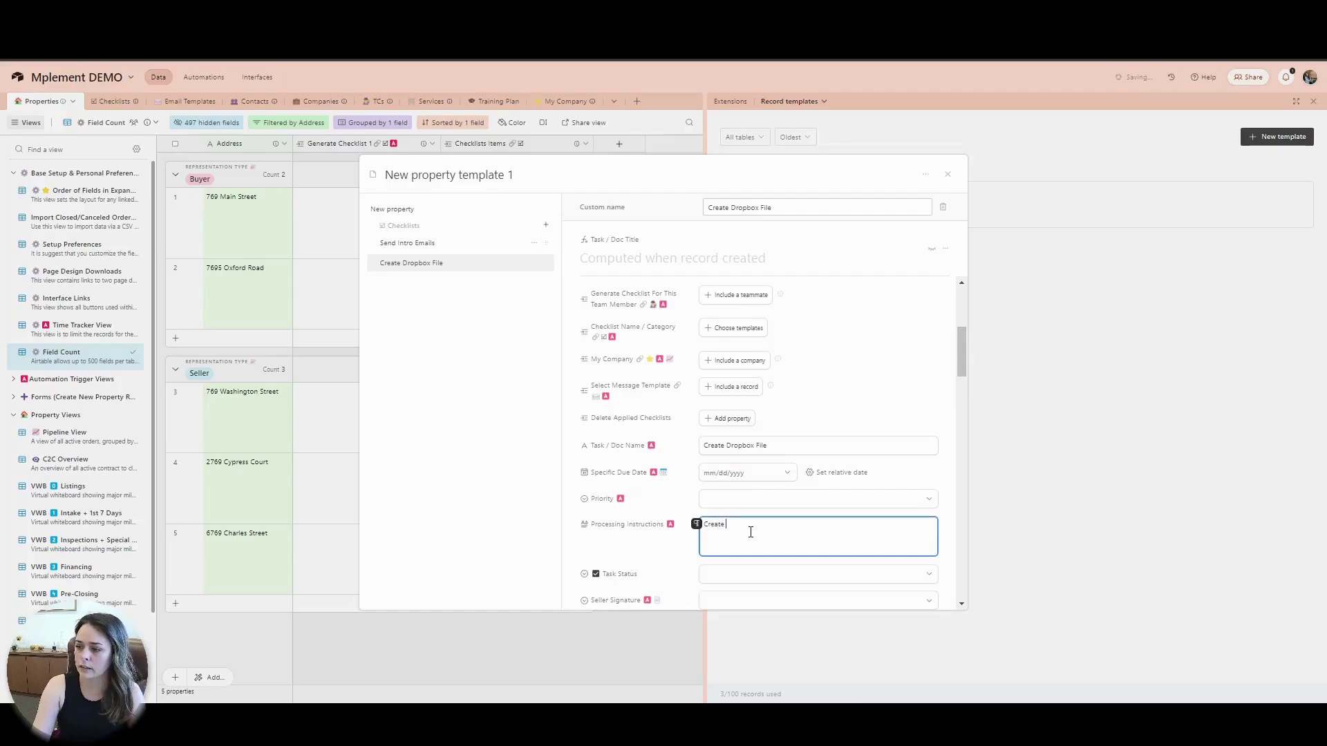
text( dropbox)
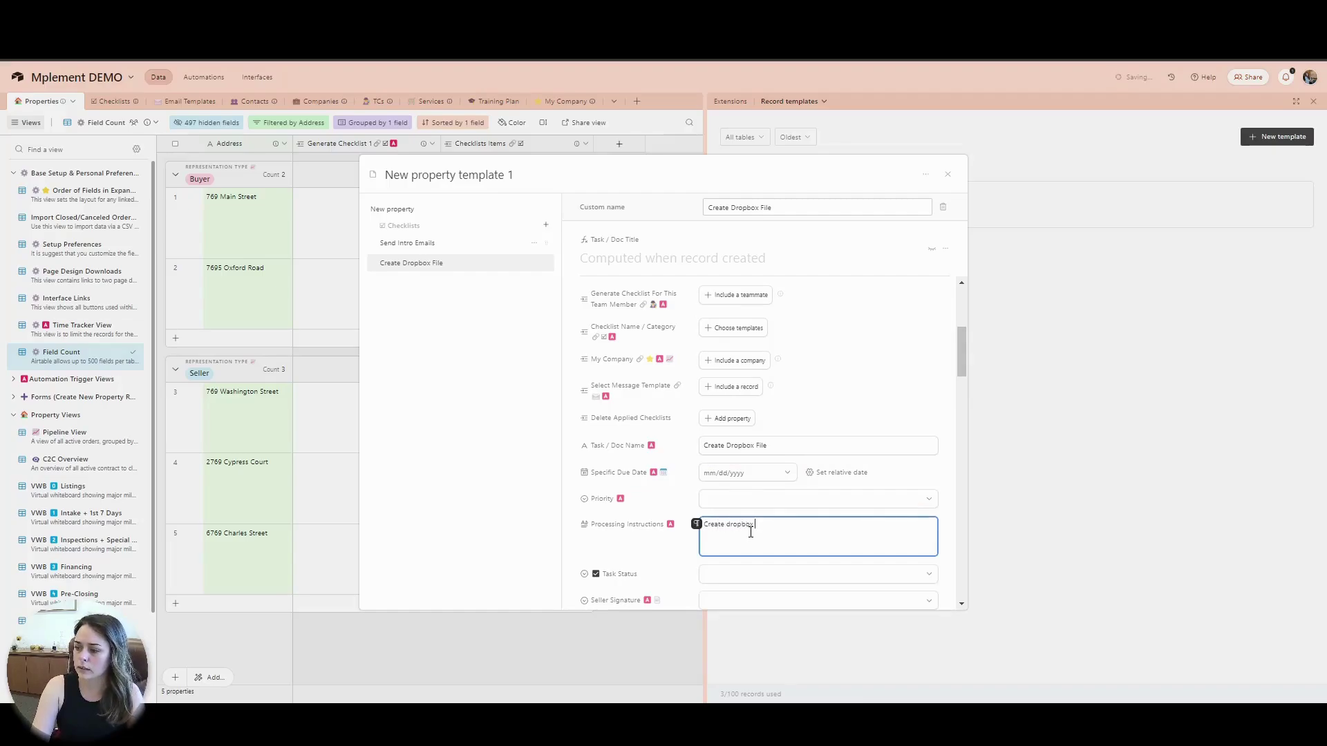
text( file and shared url. upload shared url to airtable)
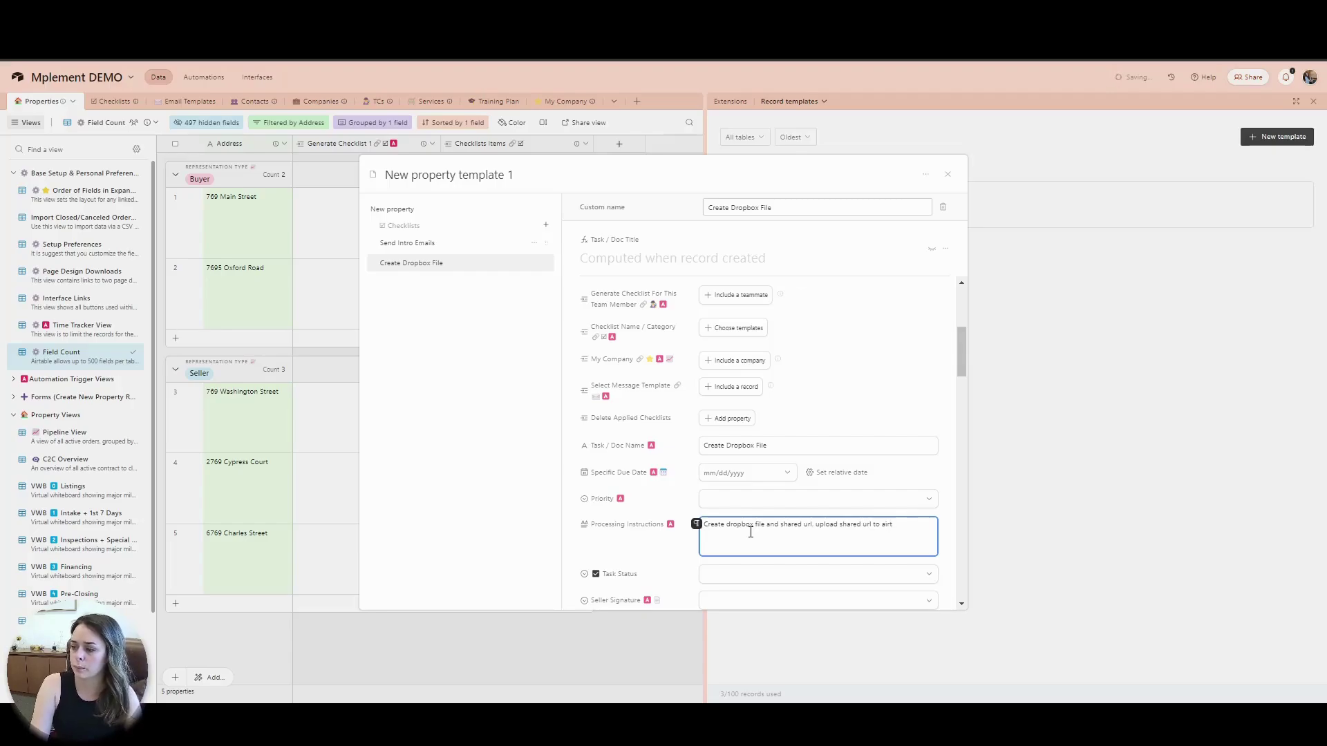
click(646, 446)
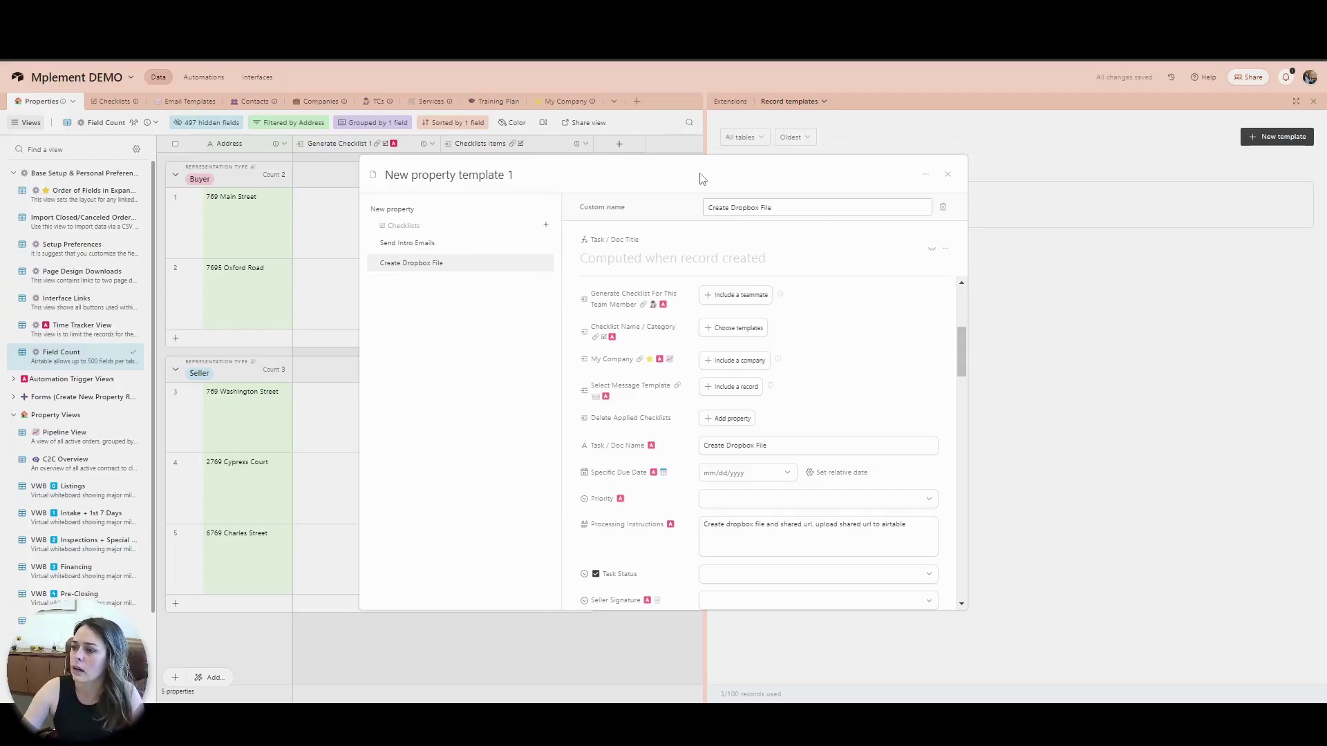
click(473, 176)
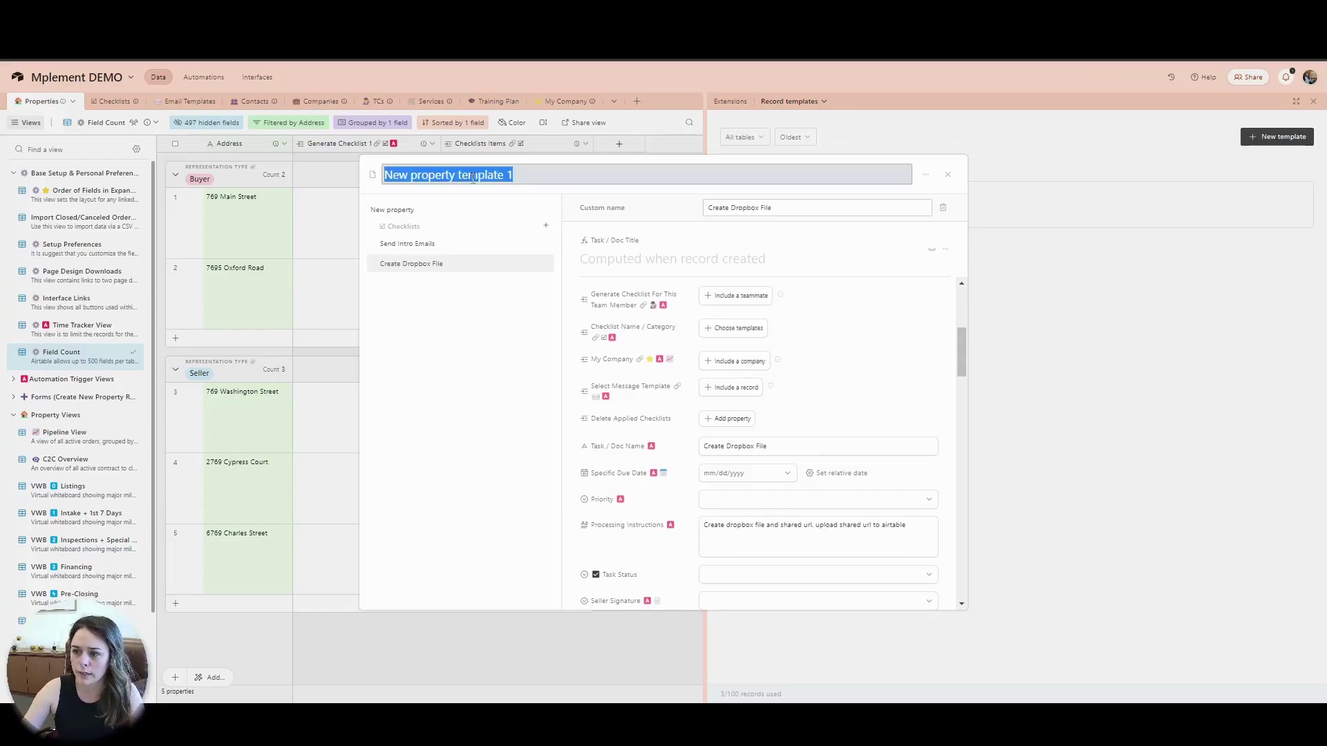
text(Buyer T)
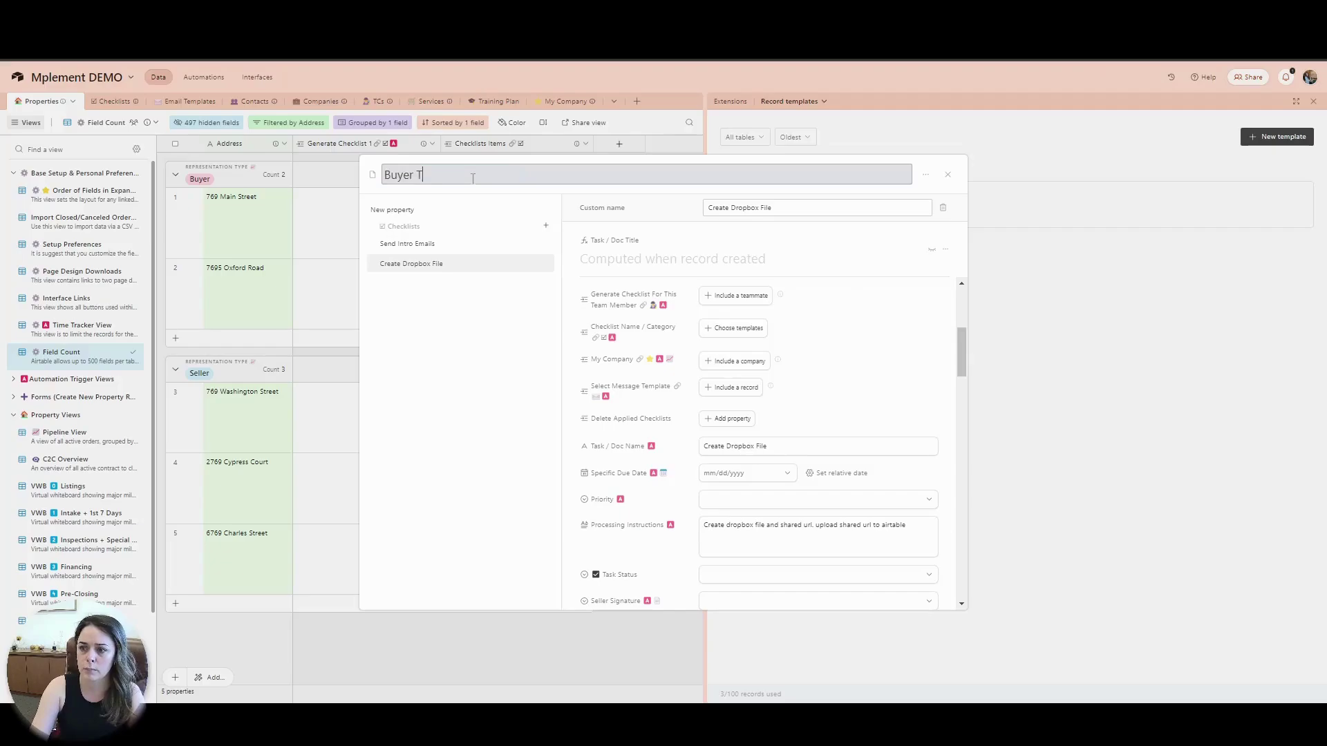
text(est)
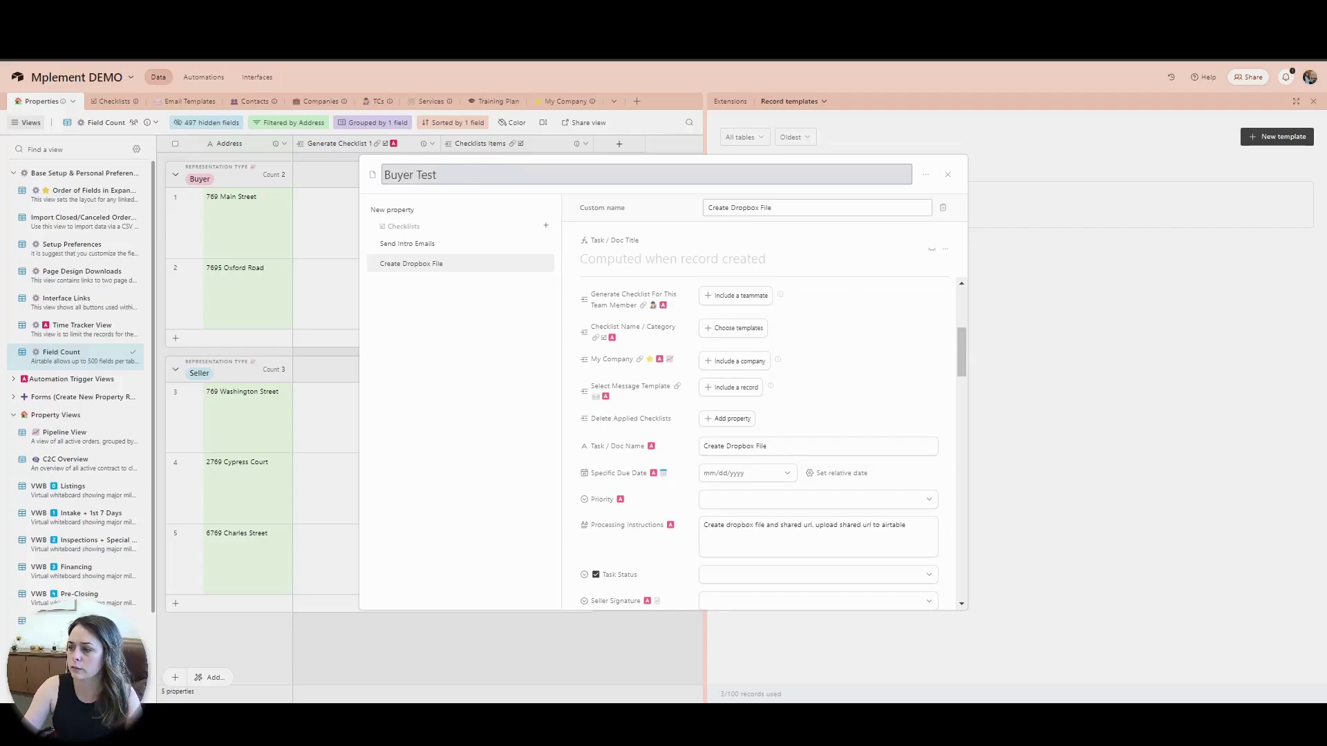
Confirm the Buyer Test title, close the template editor, and widen the grid
click(482, 443)
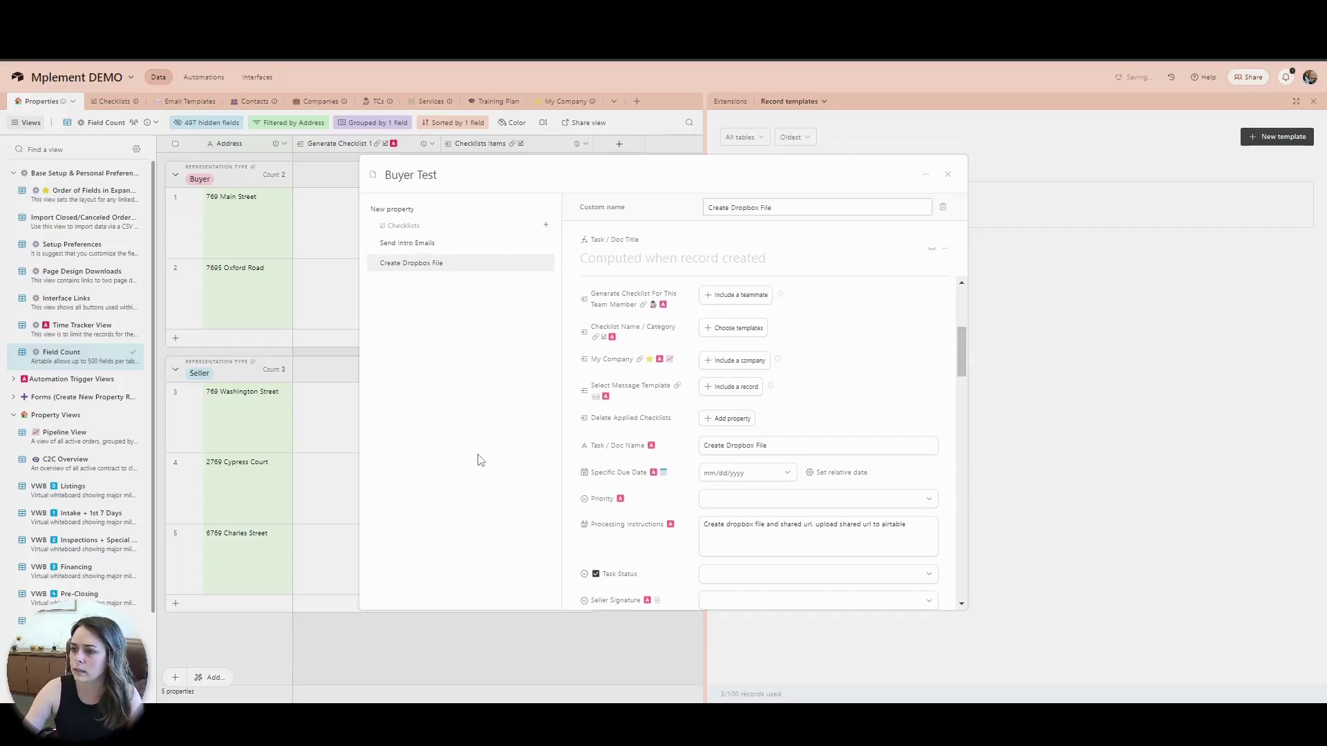
click(948, 175)
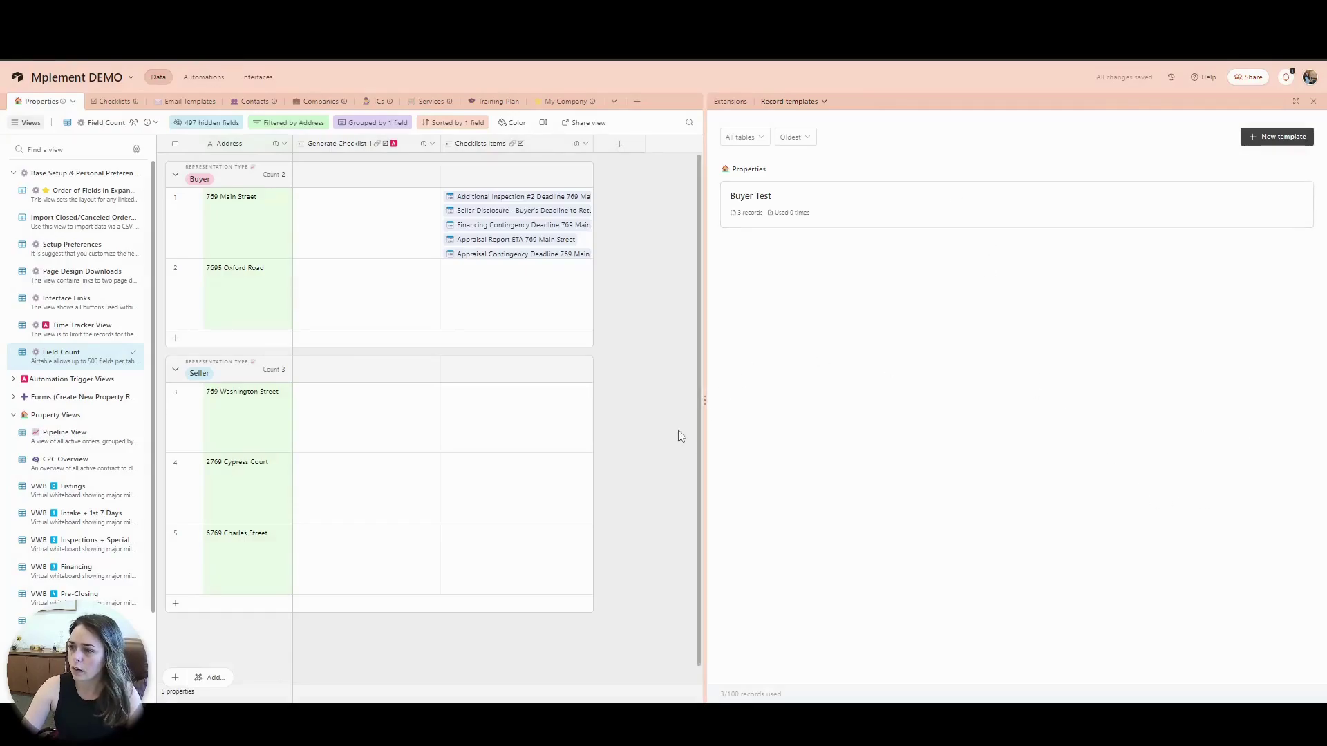
drag(704, 401, 1066, 394)
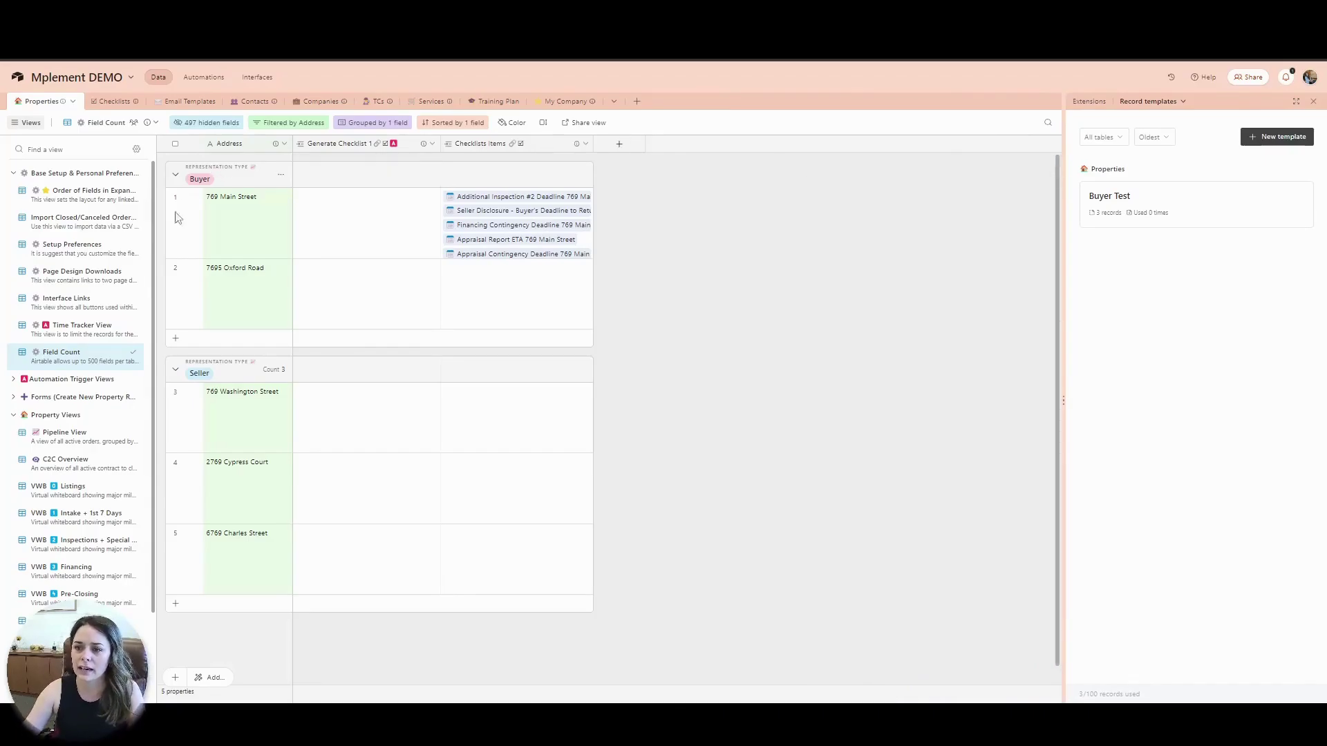
right_click(242, 294)
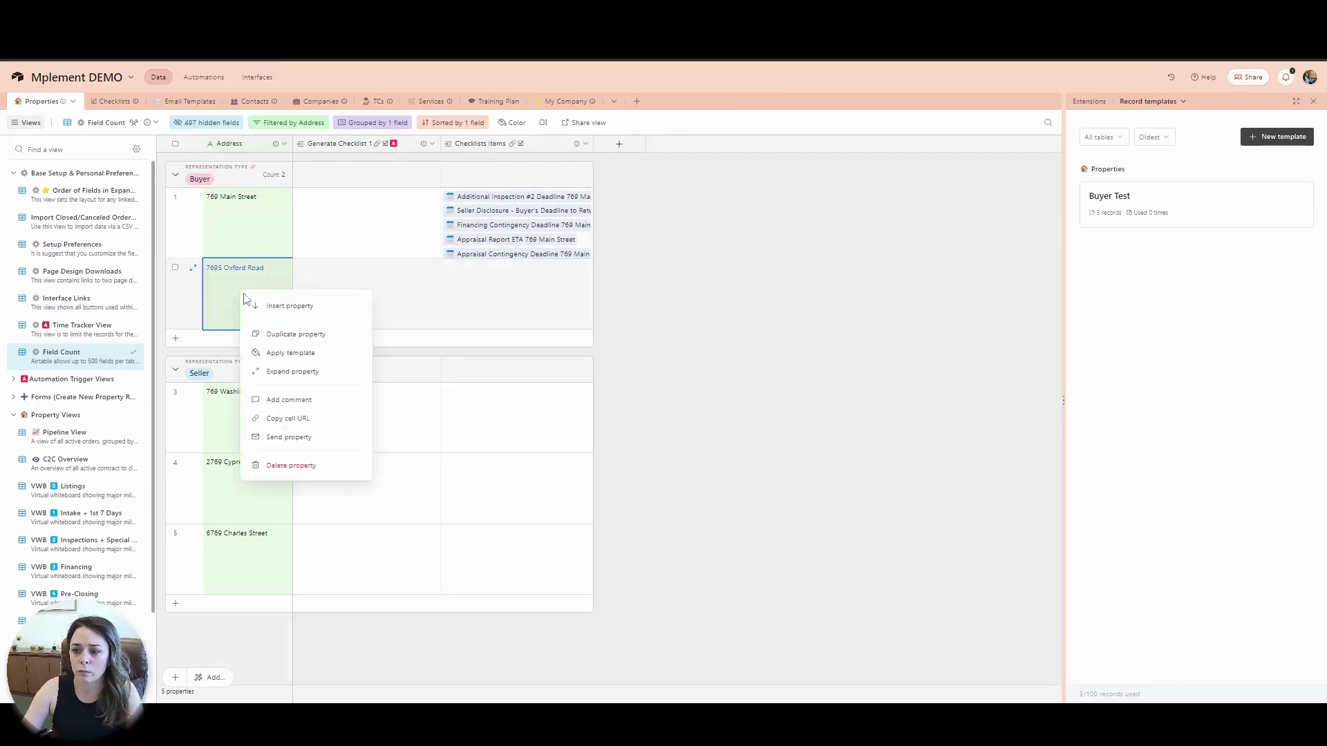
click(295, 355)
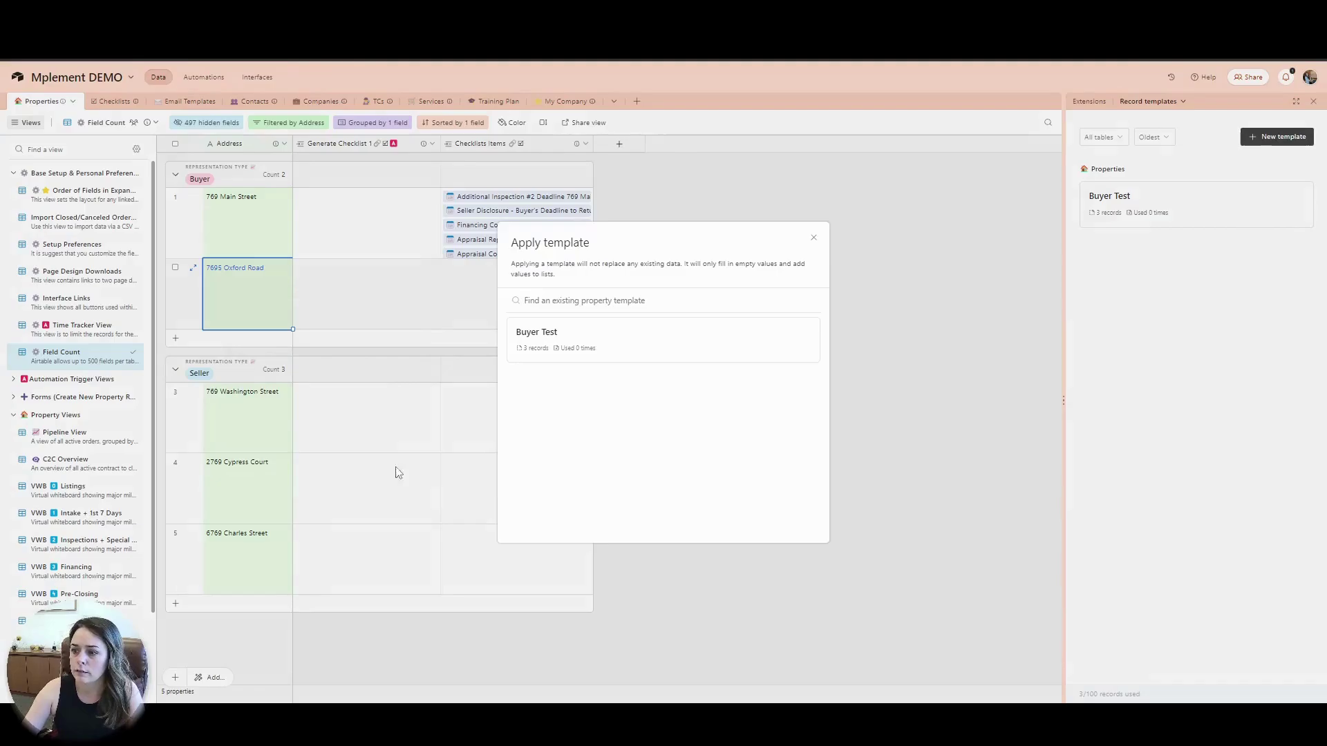
click(610, 338)
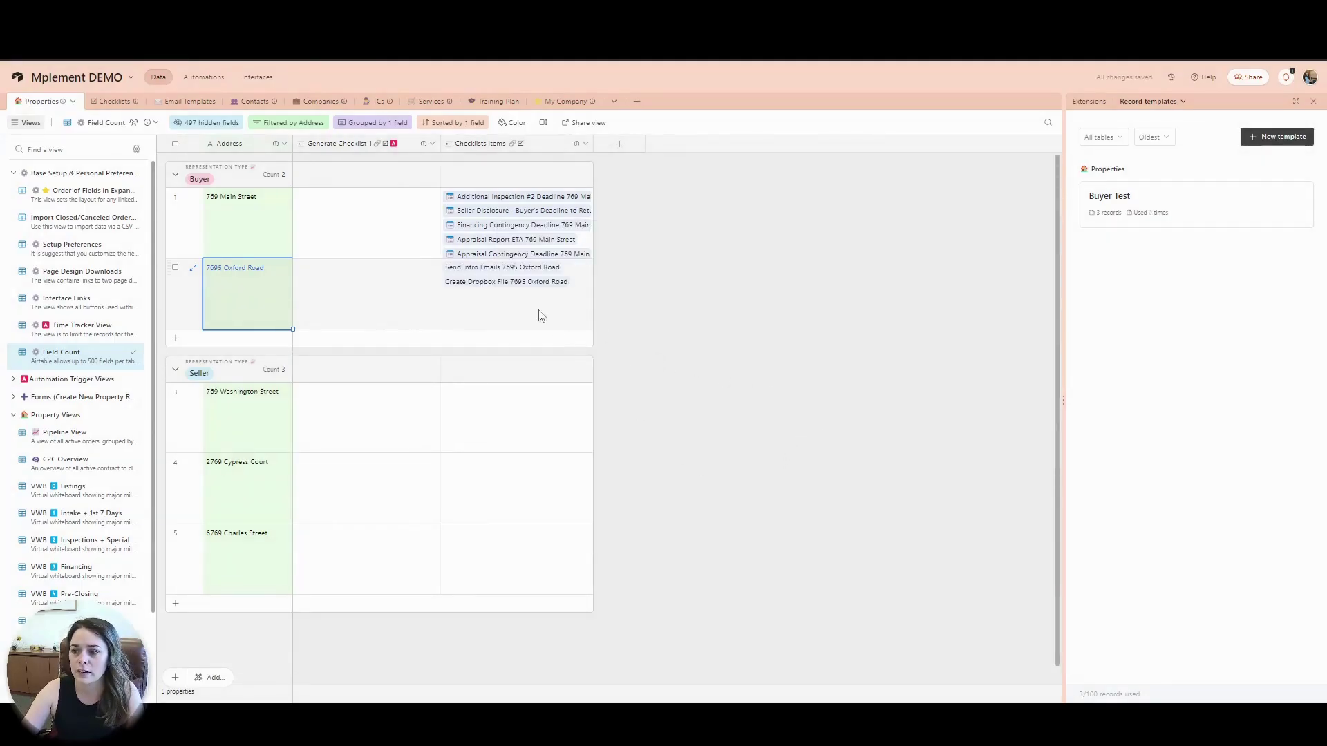
click(591, 309)
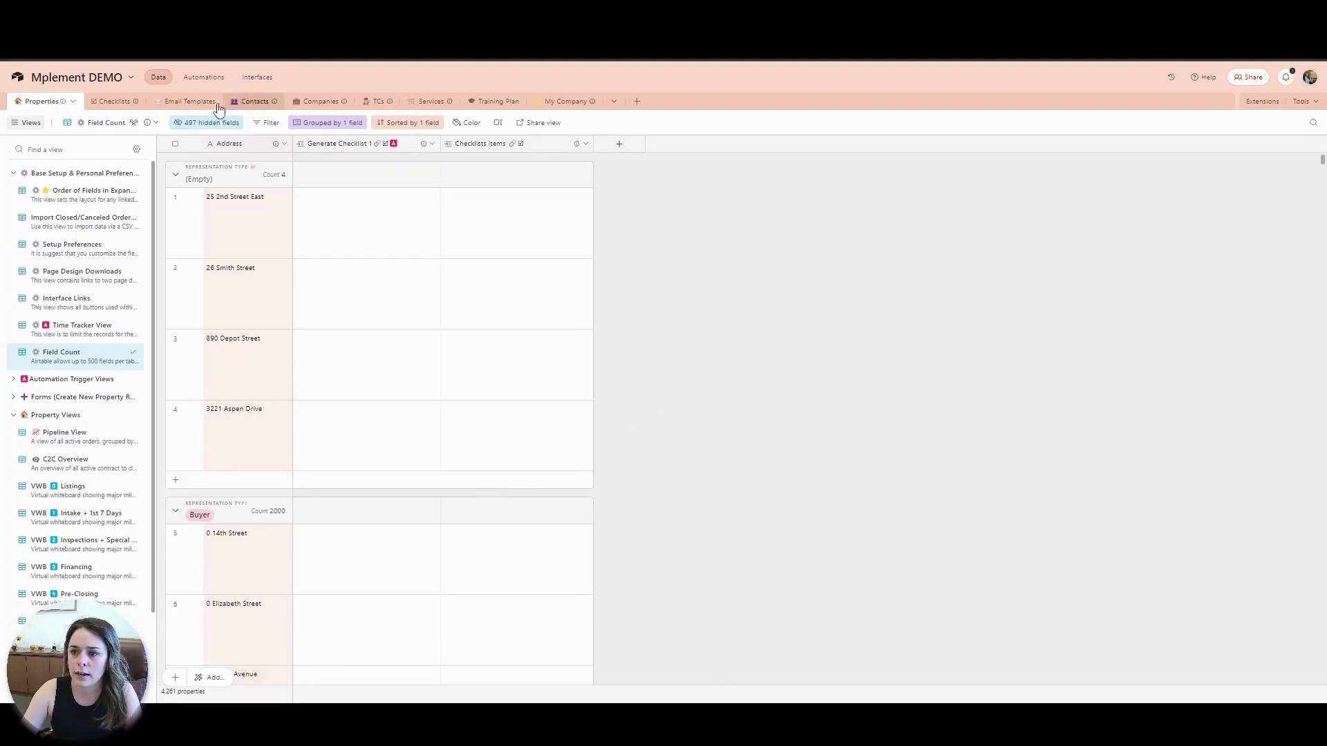
Create an automation triggered by new Properties records, with an Update record action on Properties
click(203, 77)
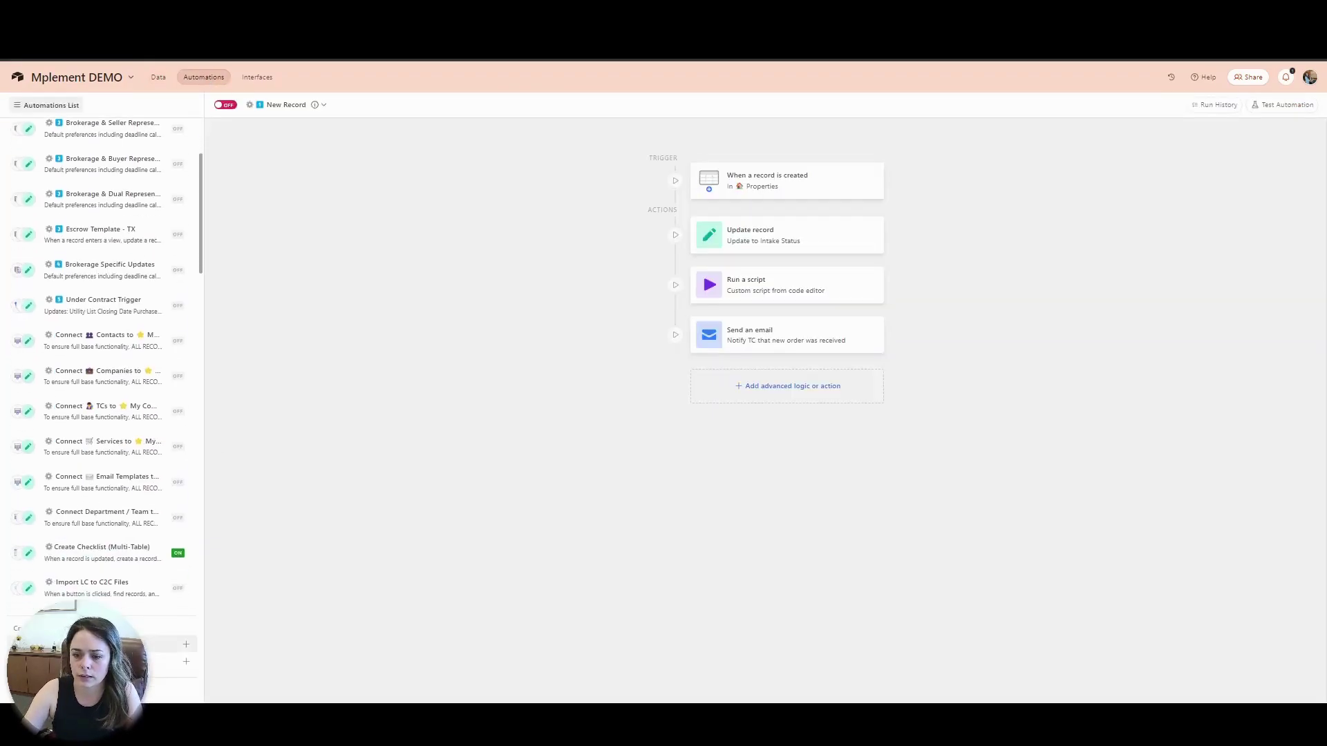
click(186, 644)
click(831, 169)
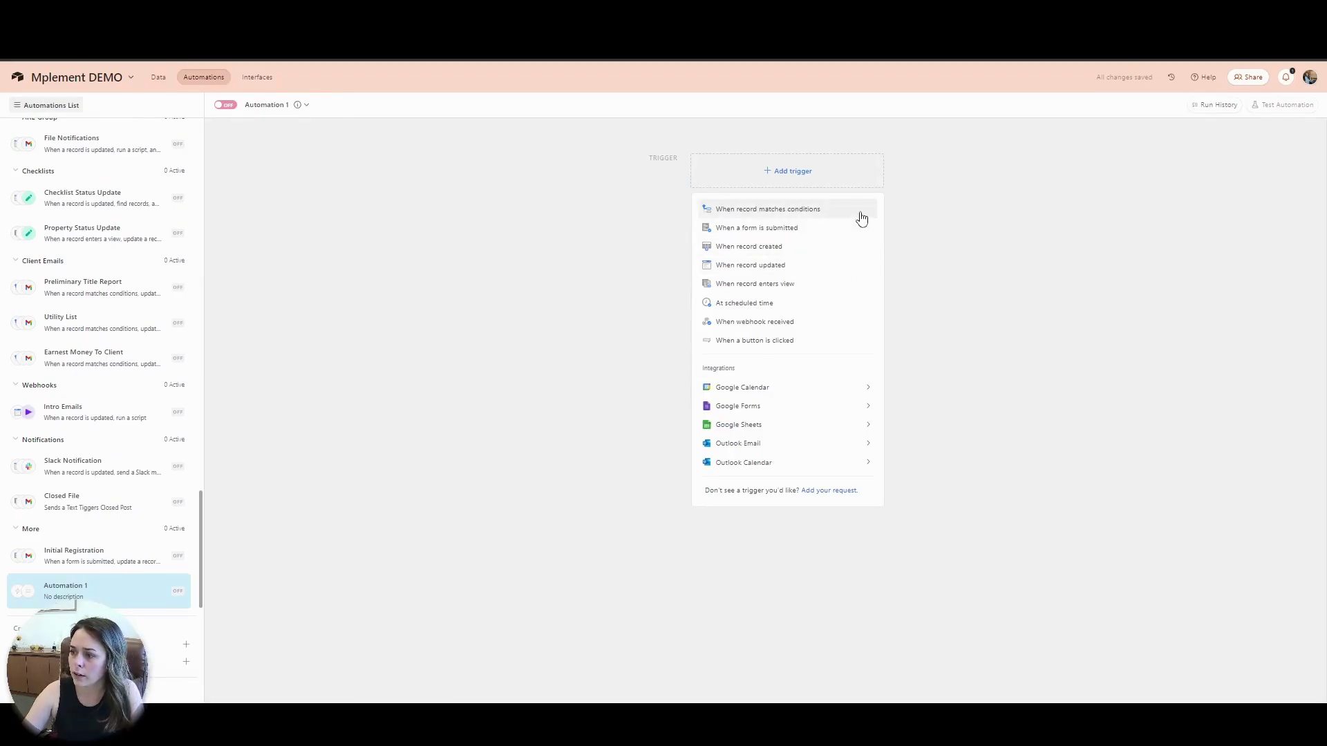
click(806, 249)
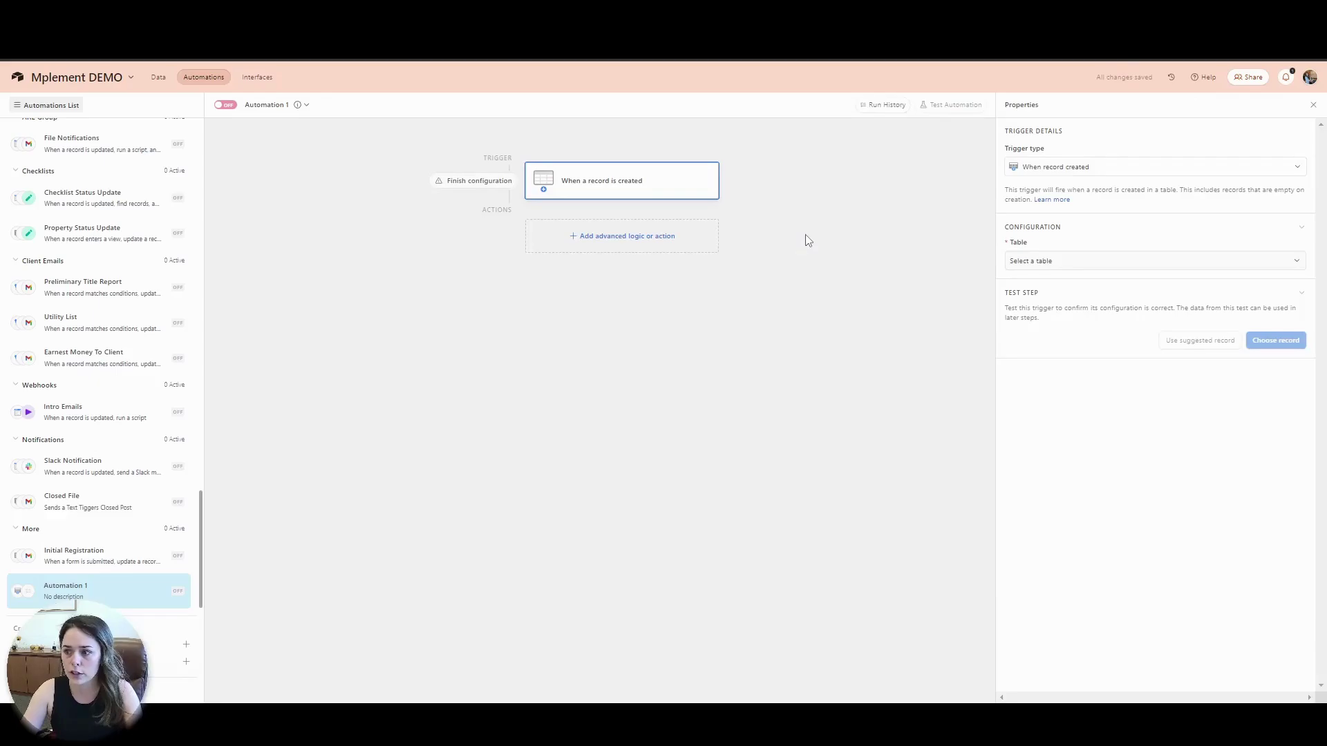
click(613, 251)
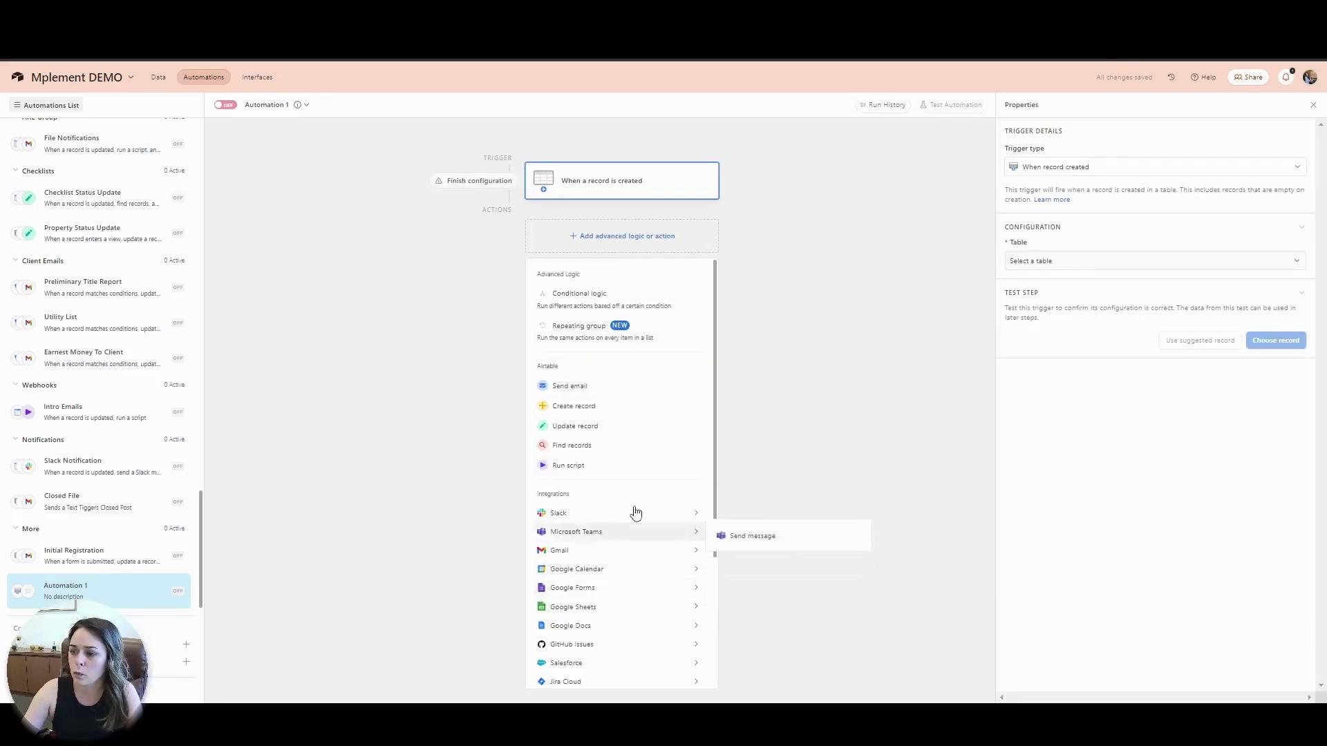
click(608, 427)
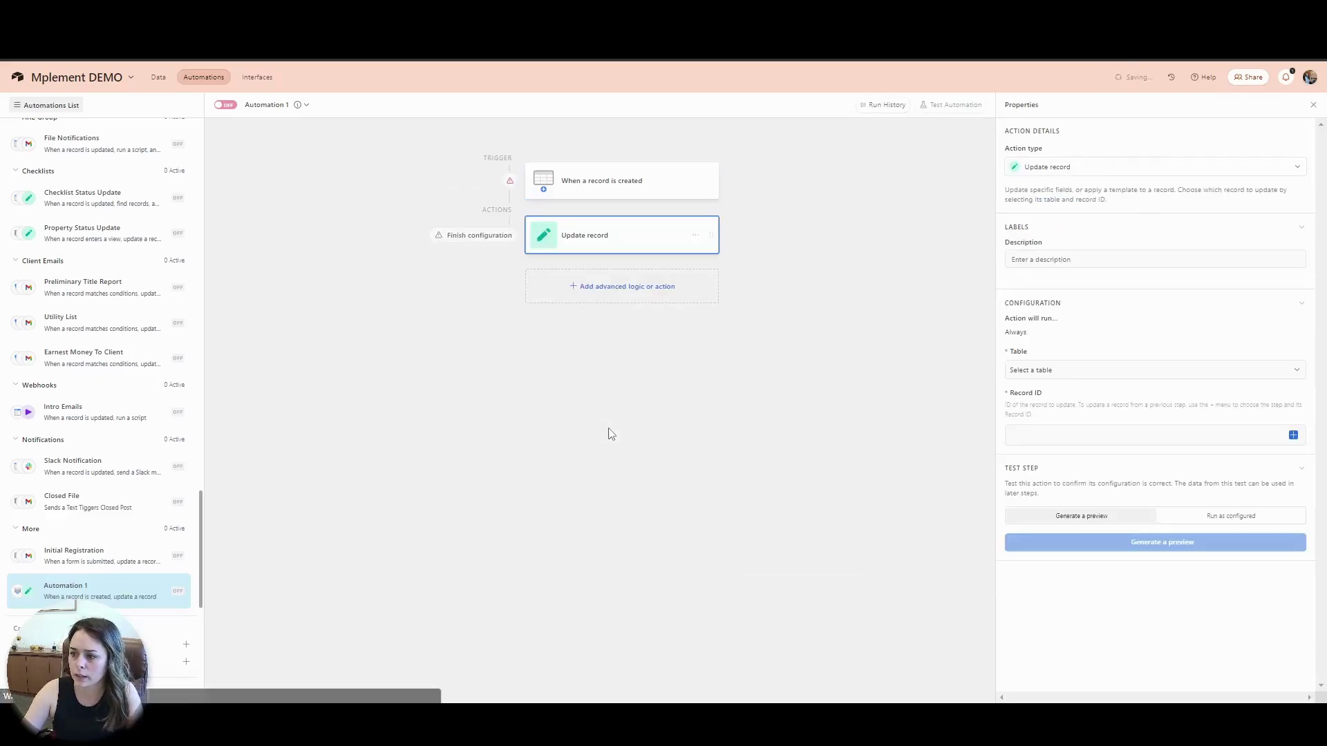
click(1081, 373)
click(1064, 406)
click(668, 180)
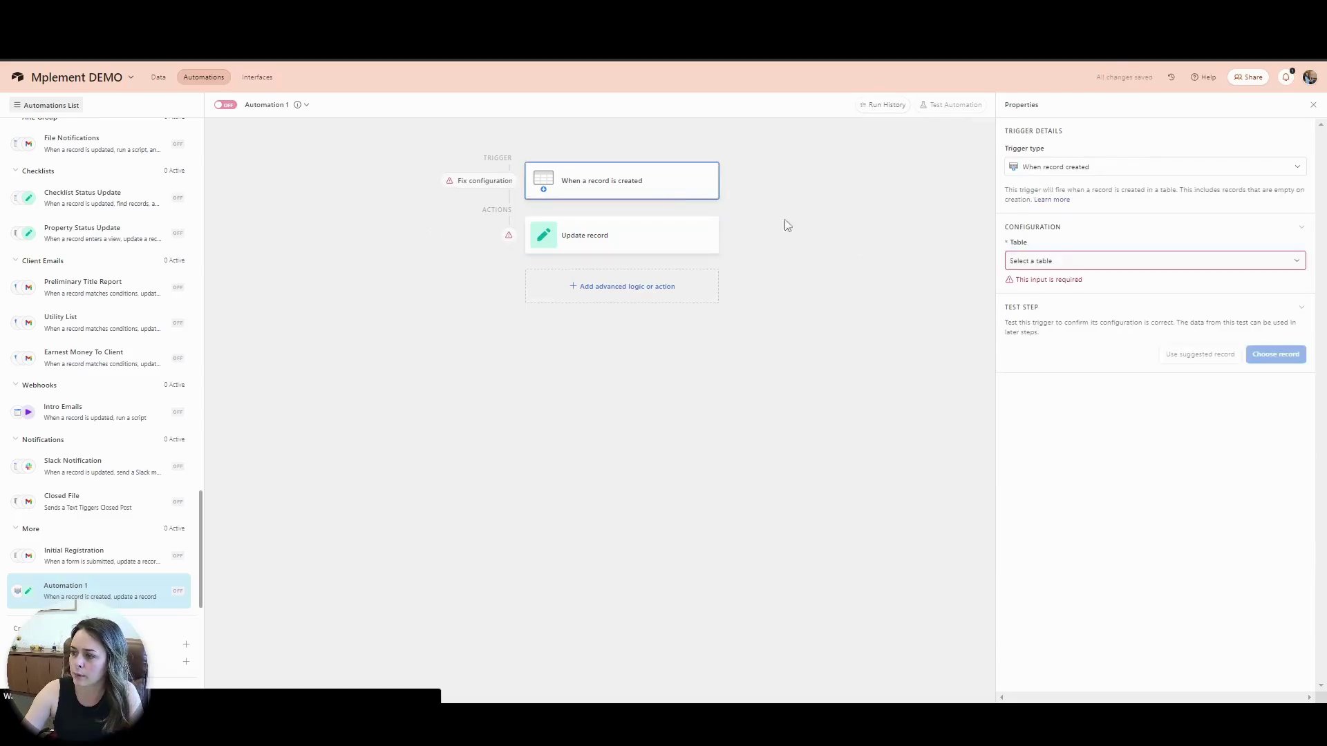
click(1055, 262)
click(1060, 315)
Make the action update the triggering record from the Buyer Test template
click(602, 225)
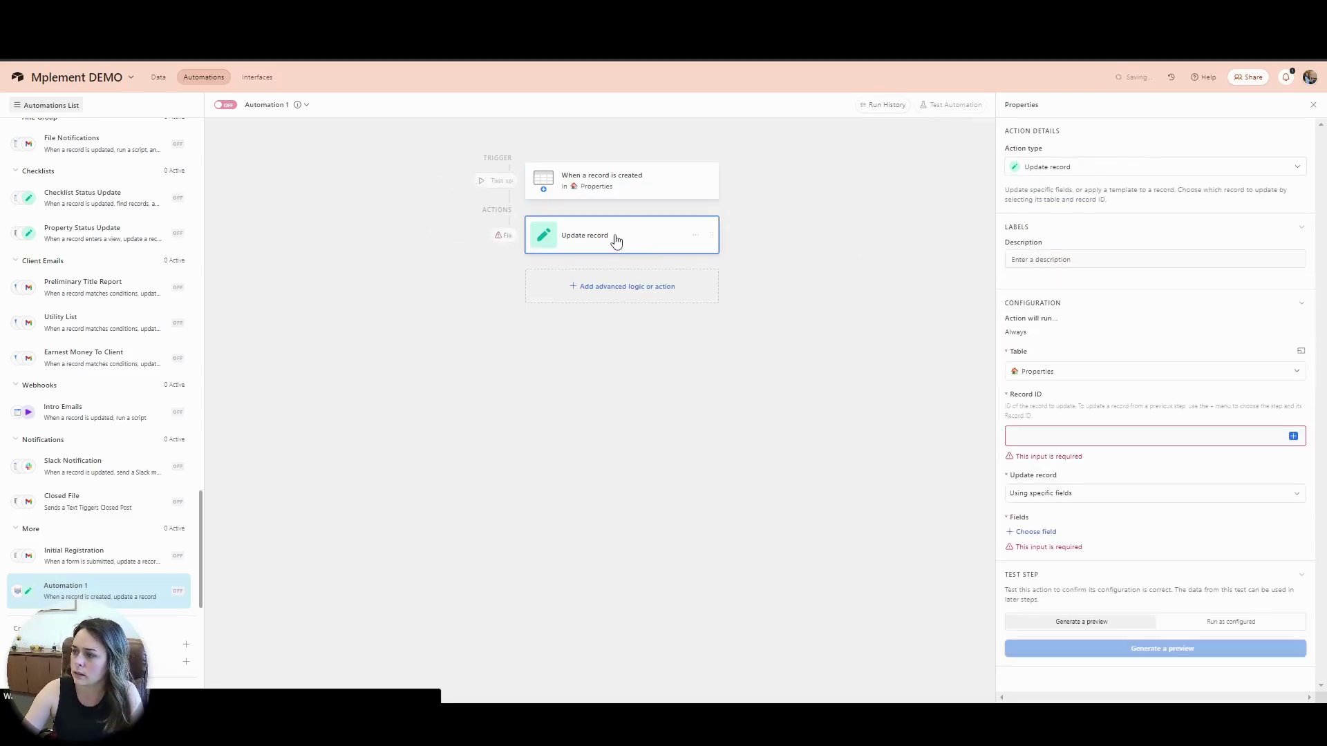
click(1293, 437)
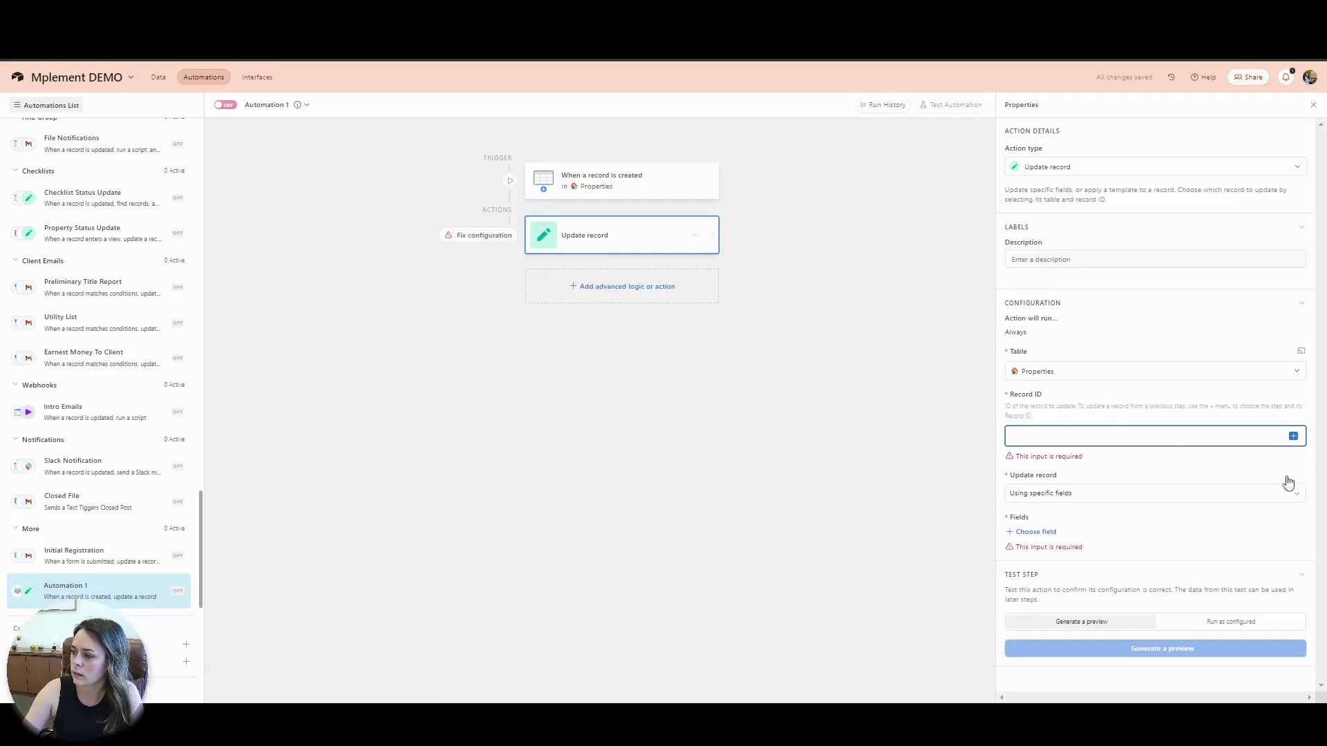
click(1199, 515)
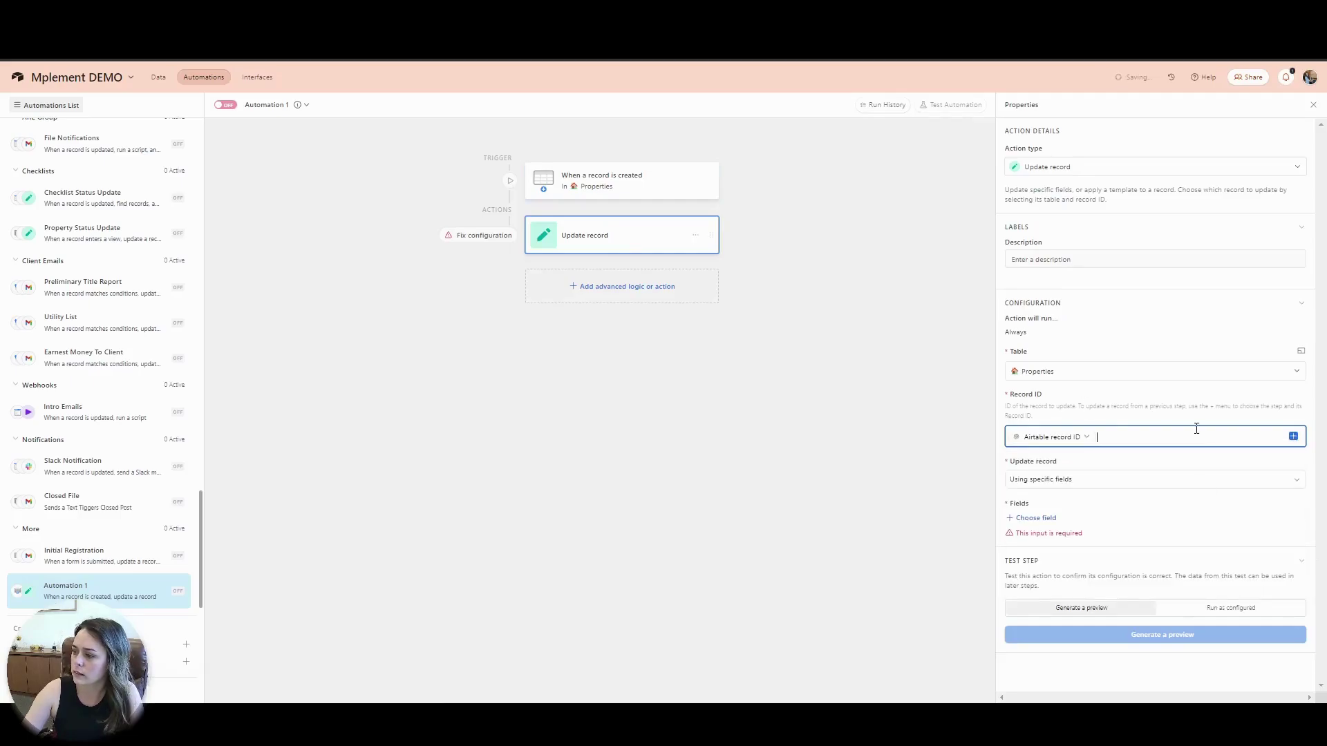
click(1041, 480)
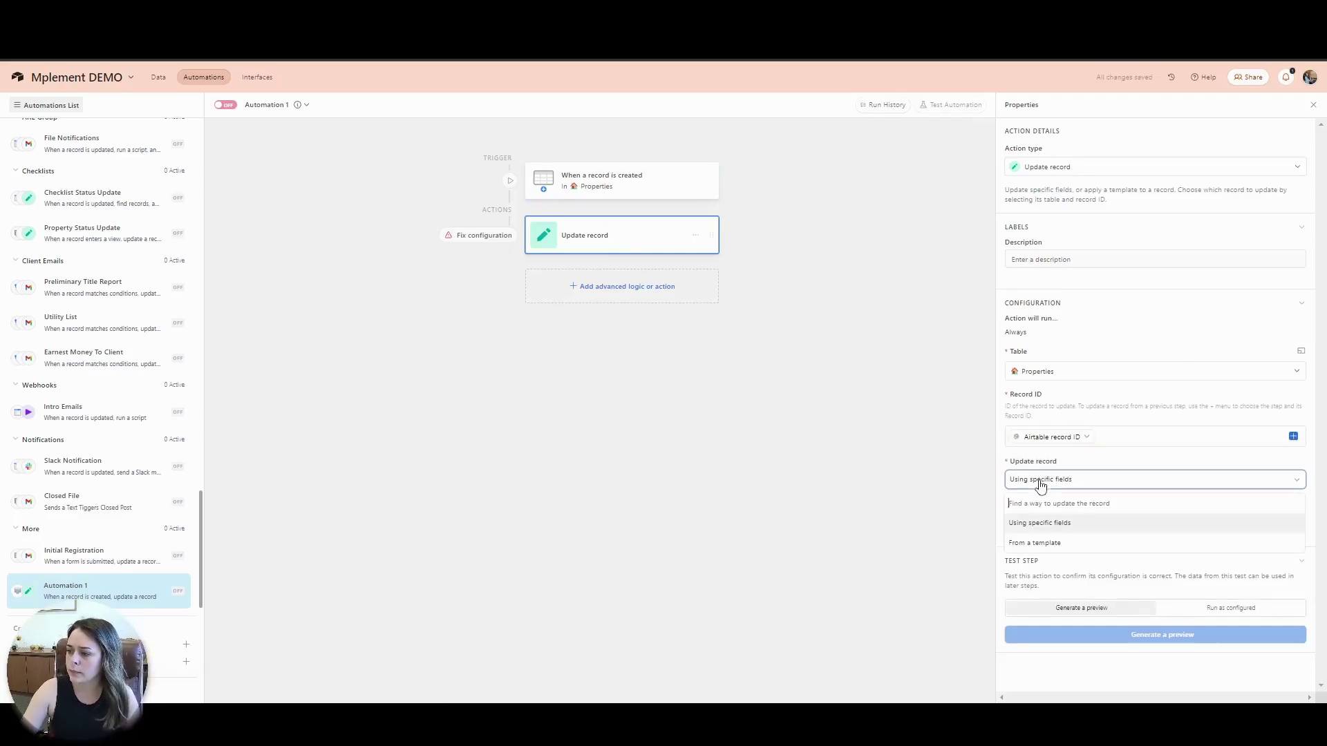
click(1091, 544)
click(1091, 530)
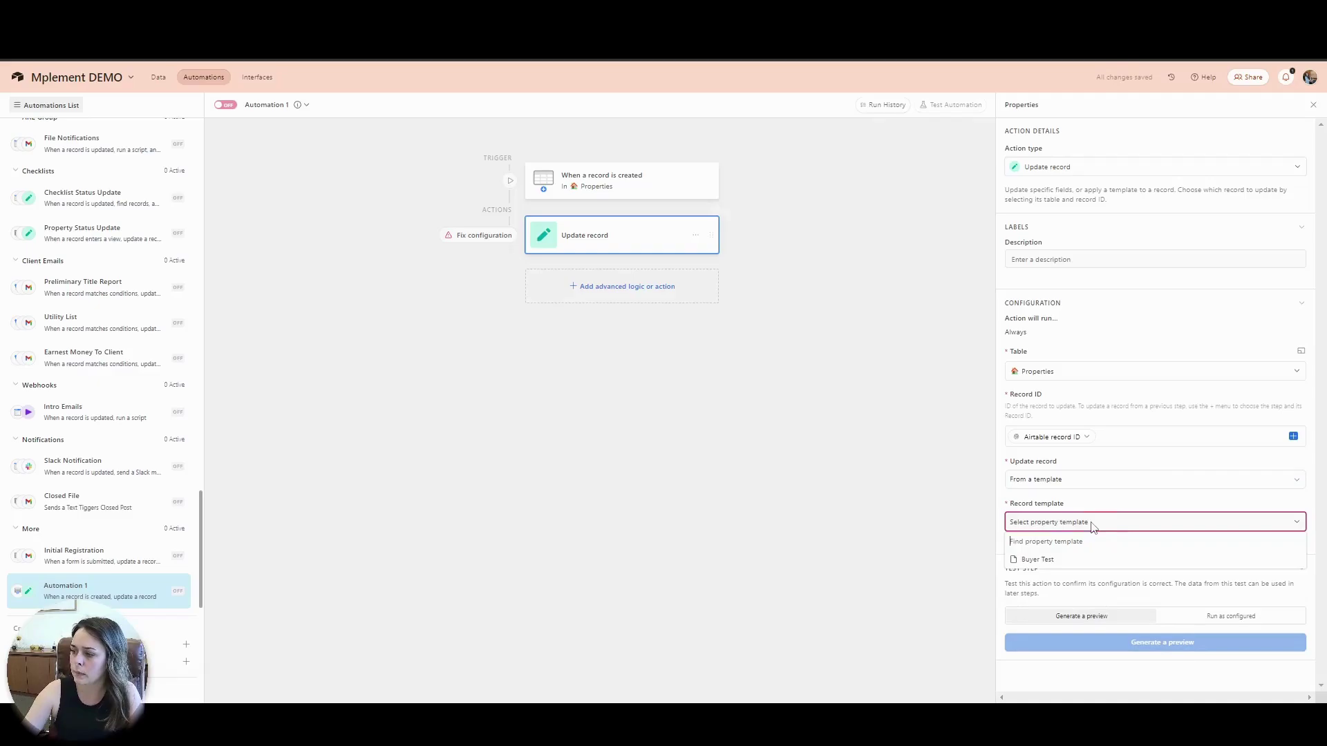
click(1071, 560)
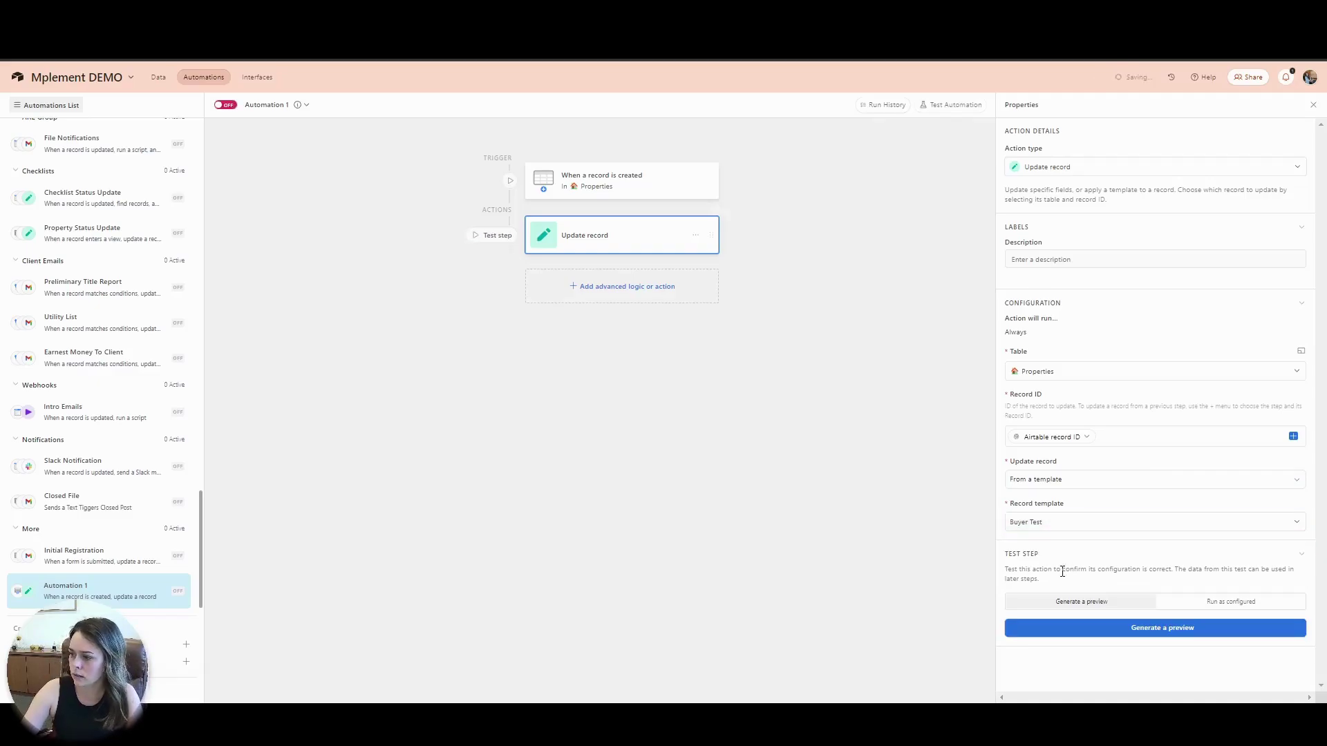
Turn the automation on and name it Buyer Test
click(226, 105)
click(285, 105)
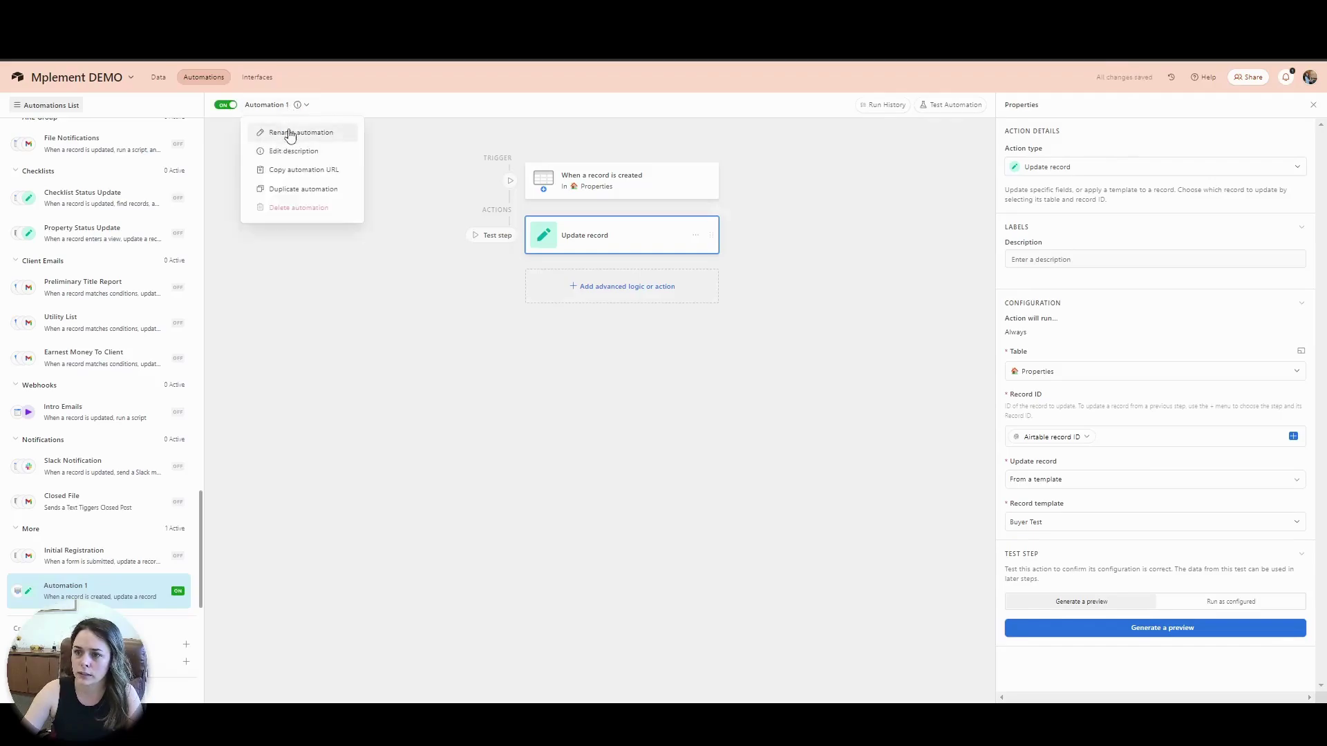
click(291, 132)
text(B)
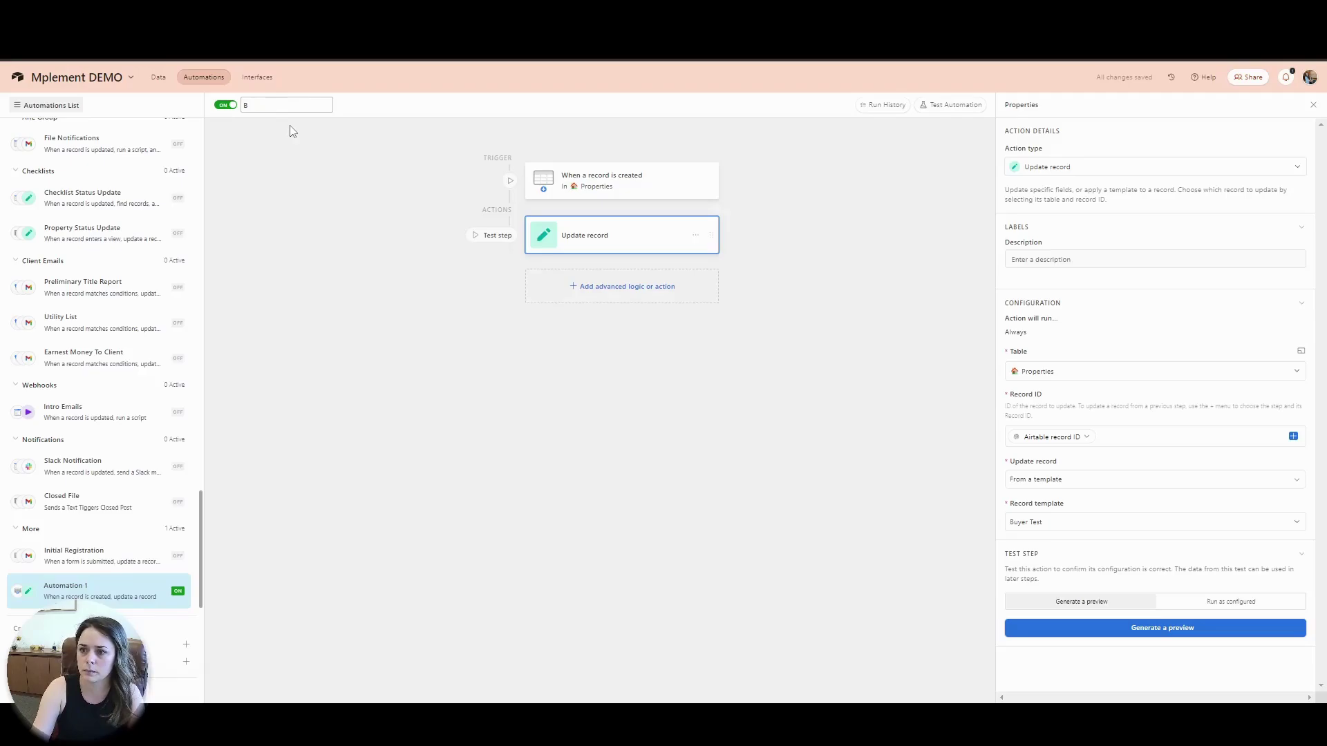
text(Uyer uyer Test)
key(Return)
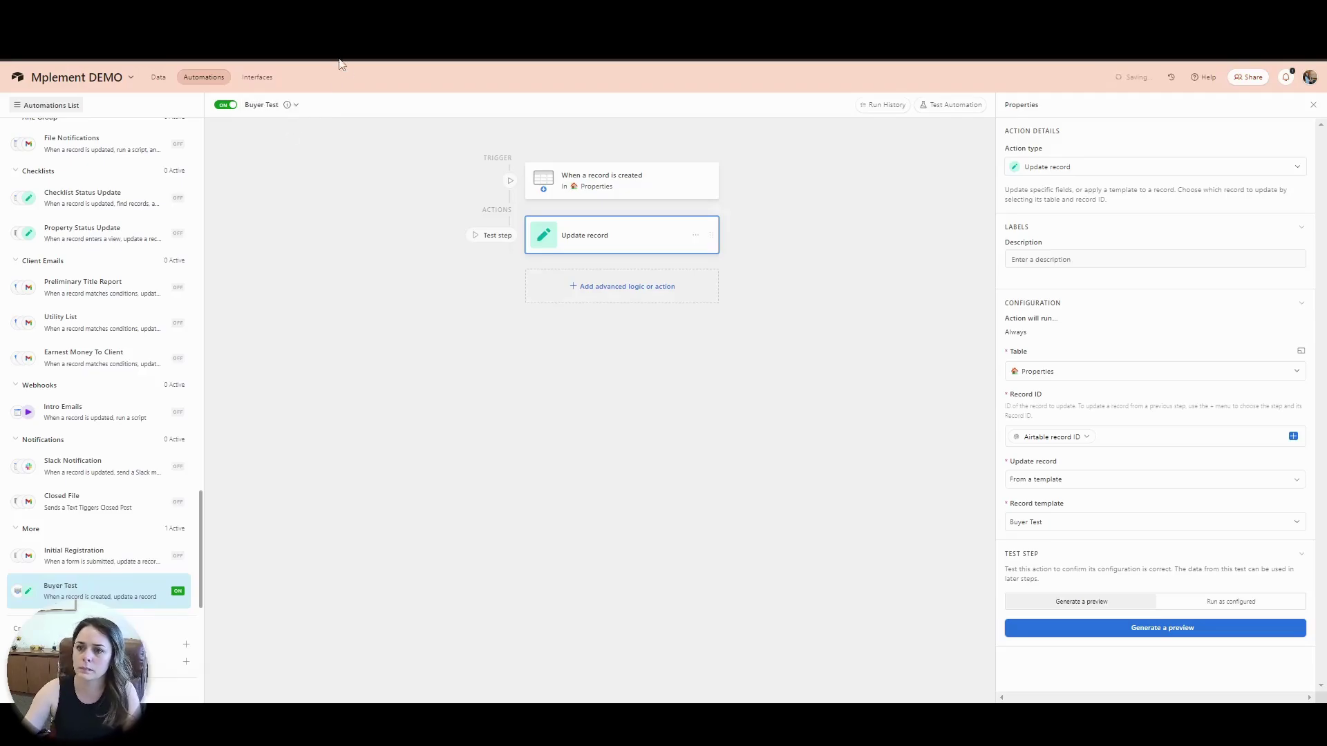
Add a property with address 123 Main Street and expand its auto-filled Checklists Items
click(164, 84)
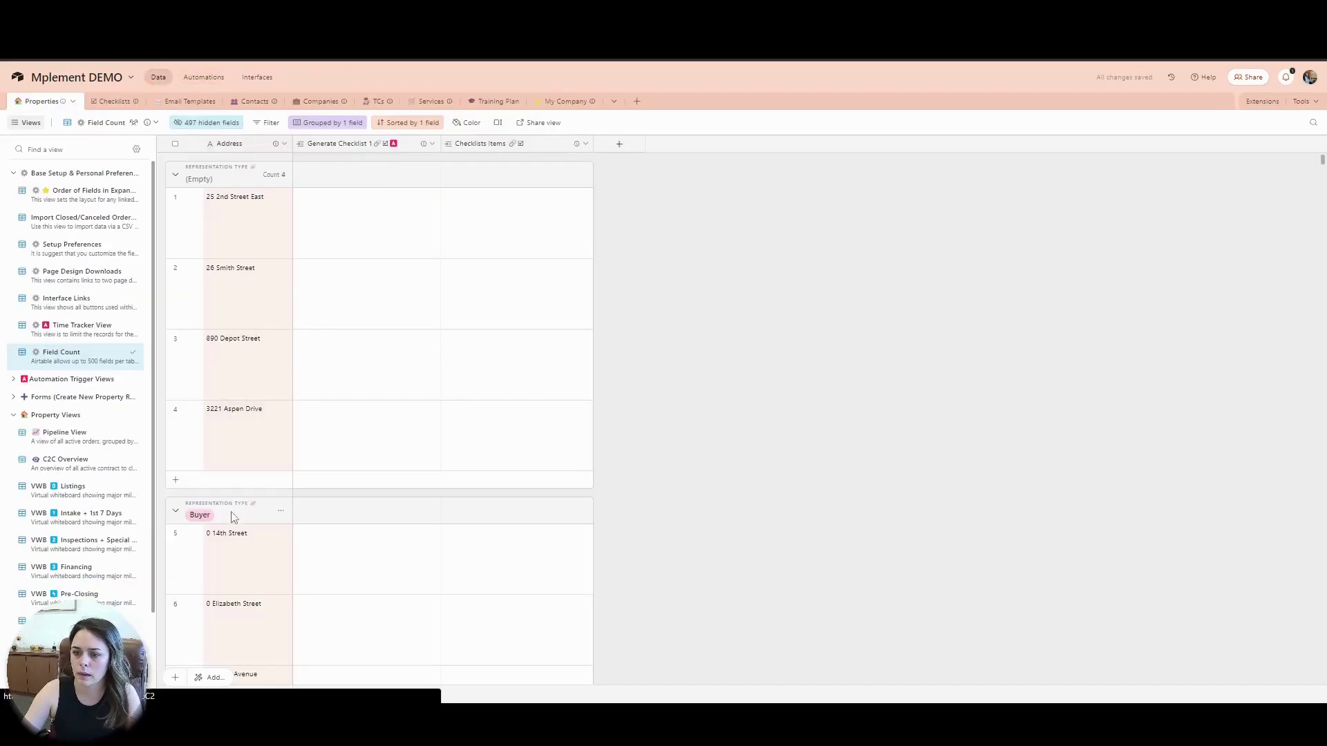
click(174, 482)
text(123)
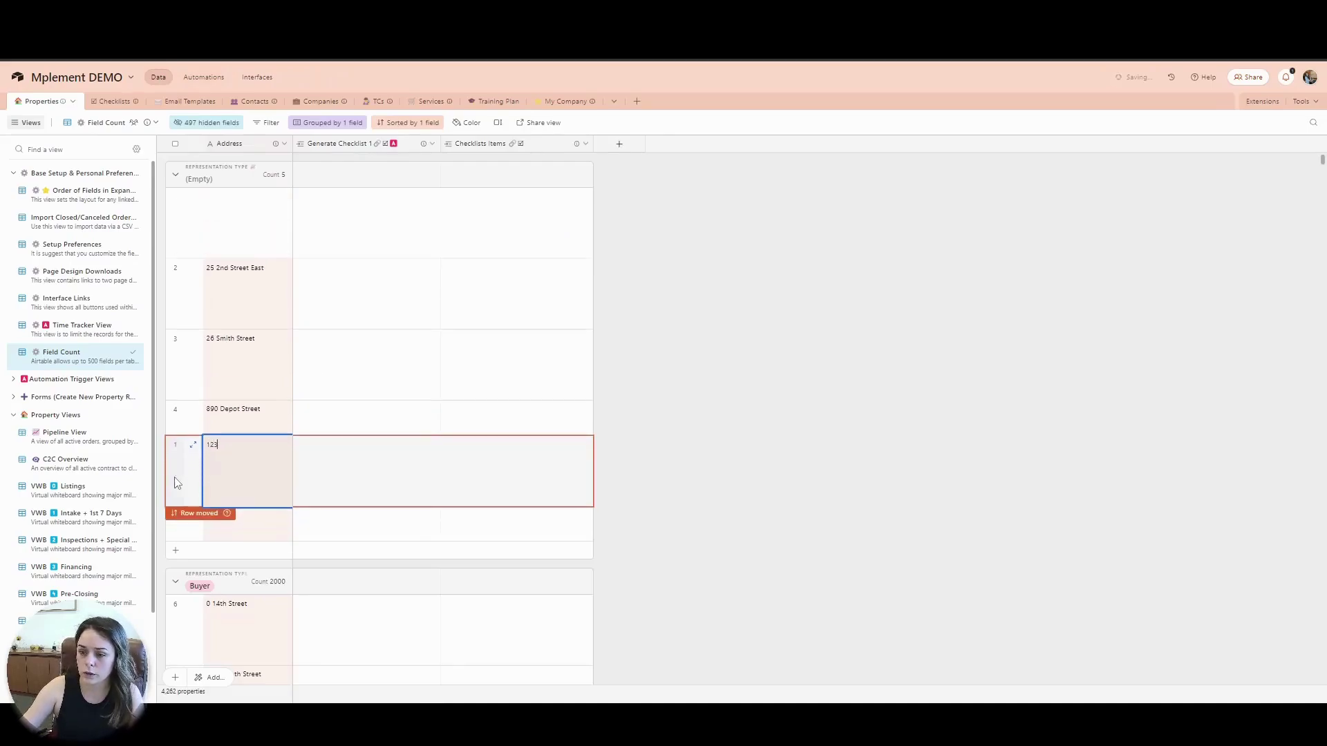
text( Ma)
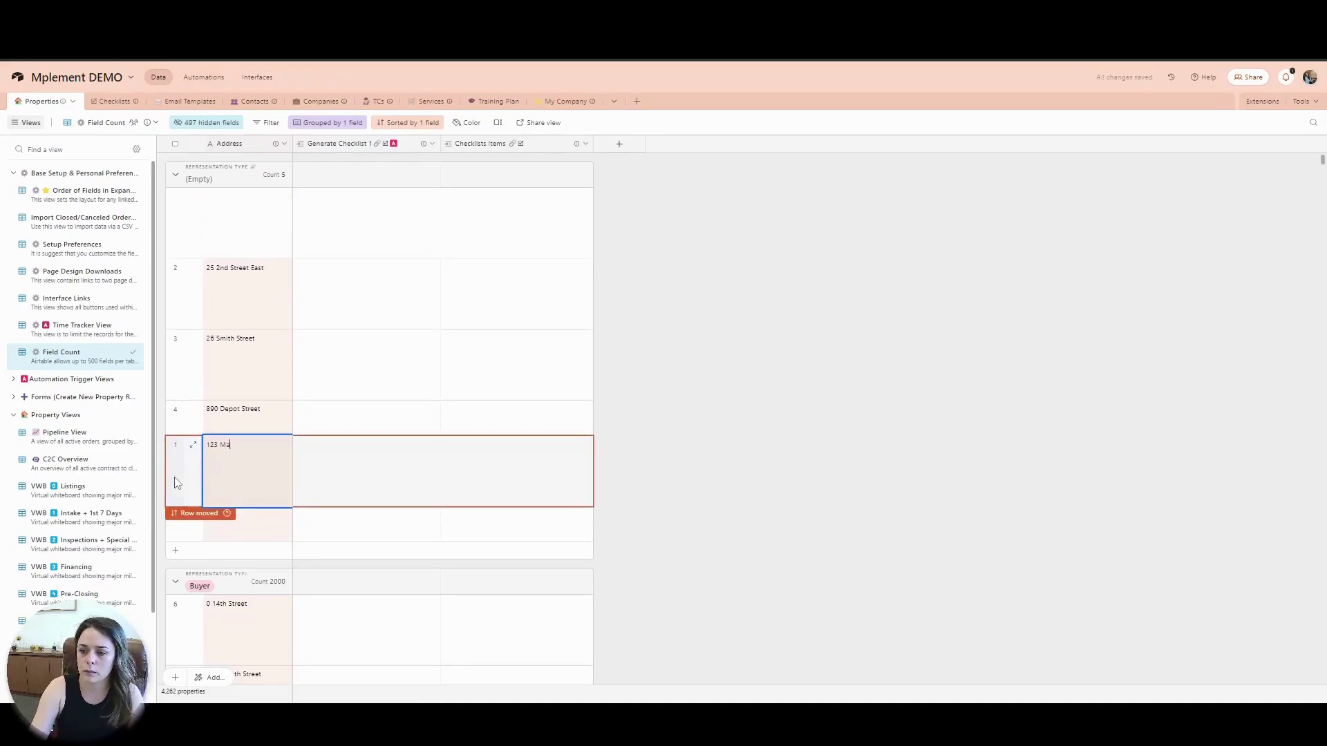
text(in Street)
key(Return)
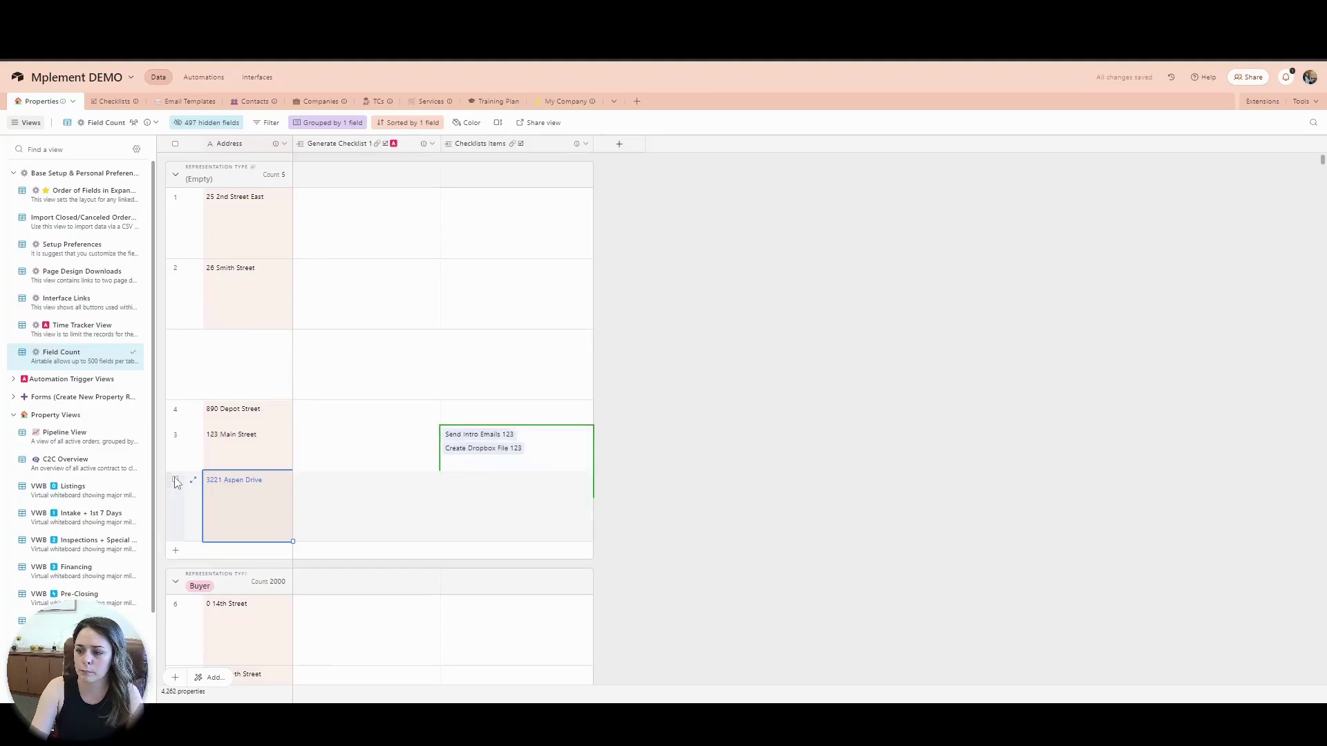
click(268, 358)
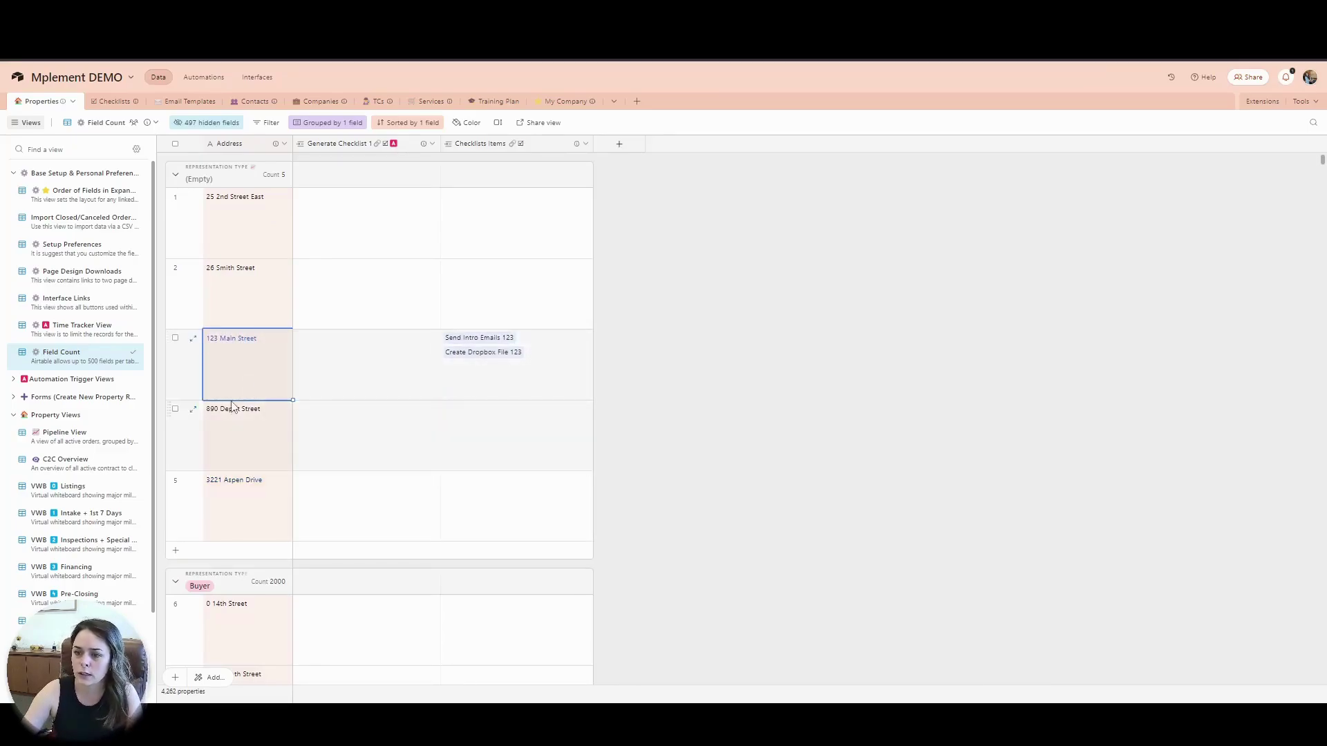
click(518, 370)
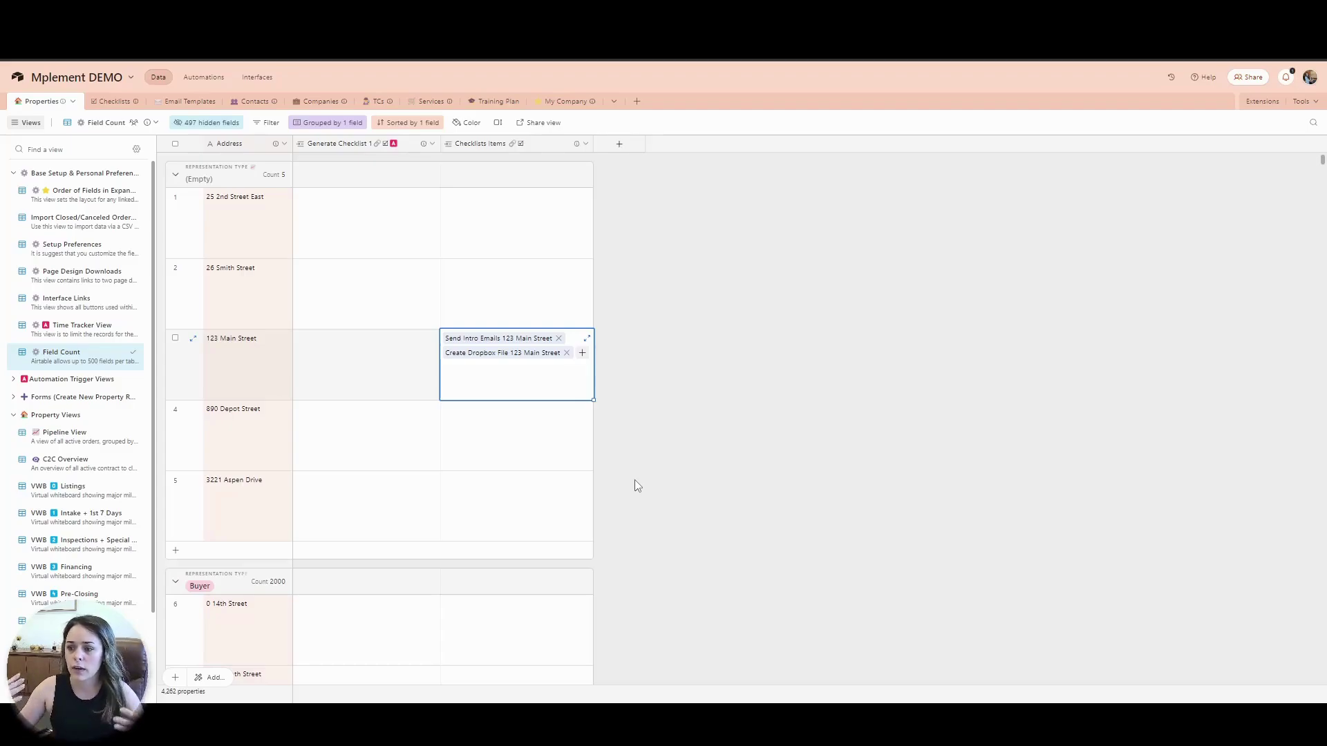
Reopen the Buyer Test template in the Record templates editor and bring up its field visibility settings
click(1248, 103)
click(956, 101)
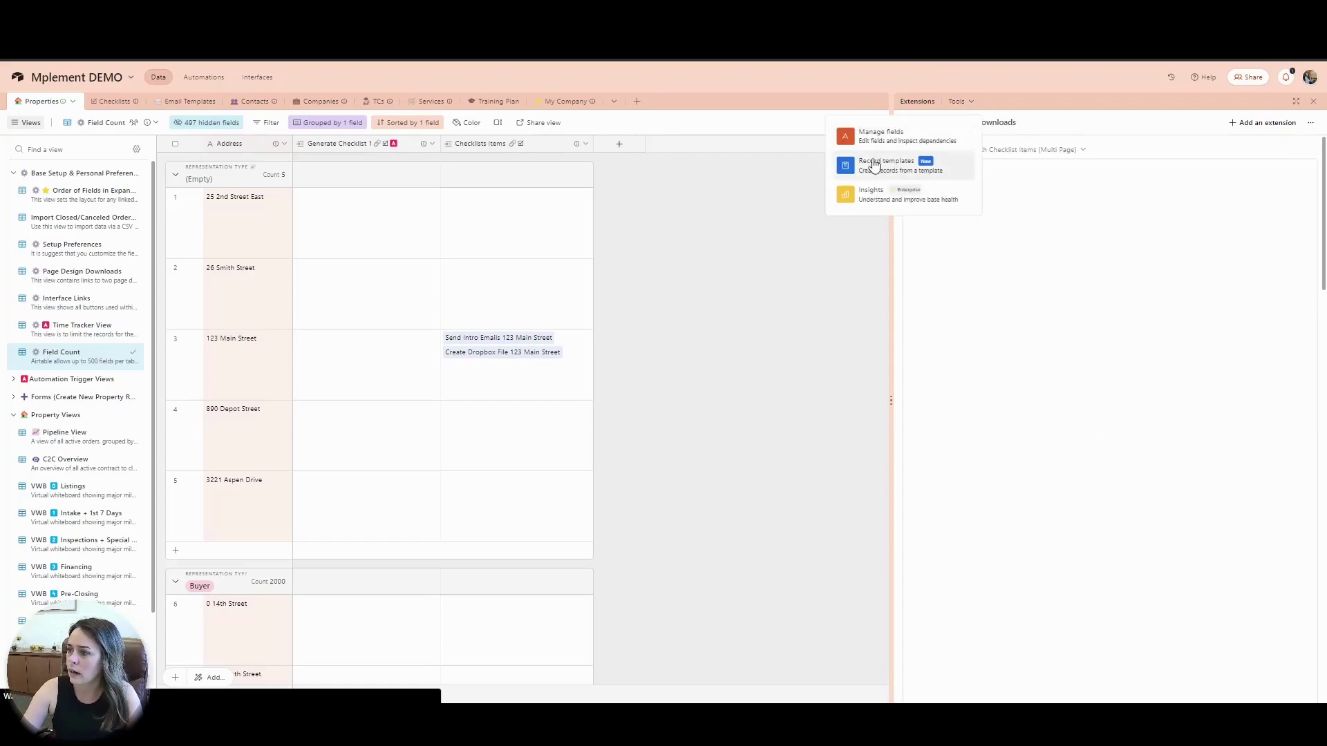
click(902, 201)
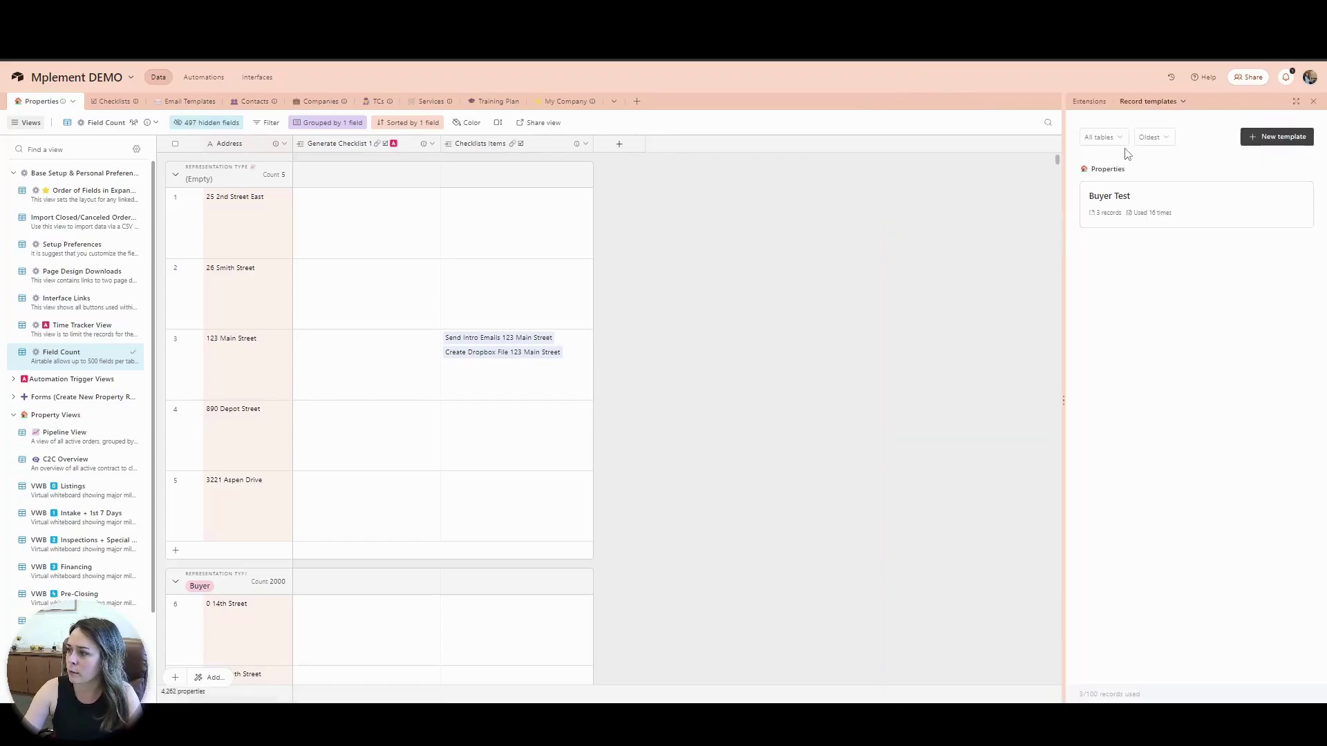
click(1317, 205)
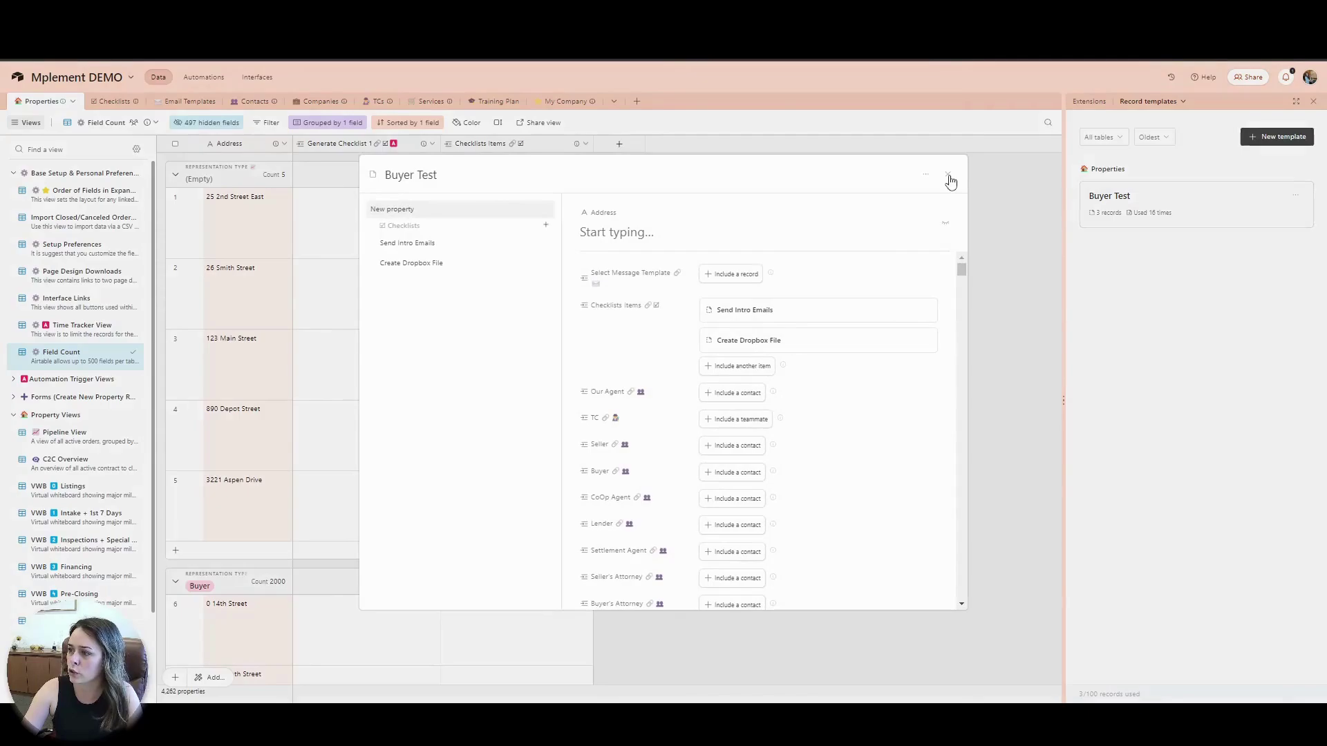
click(950, 178)
click(1295, 196)
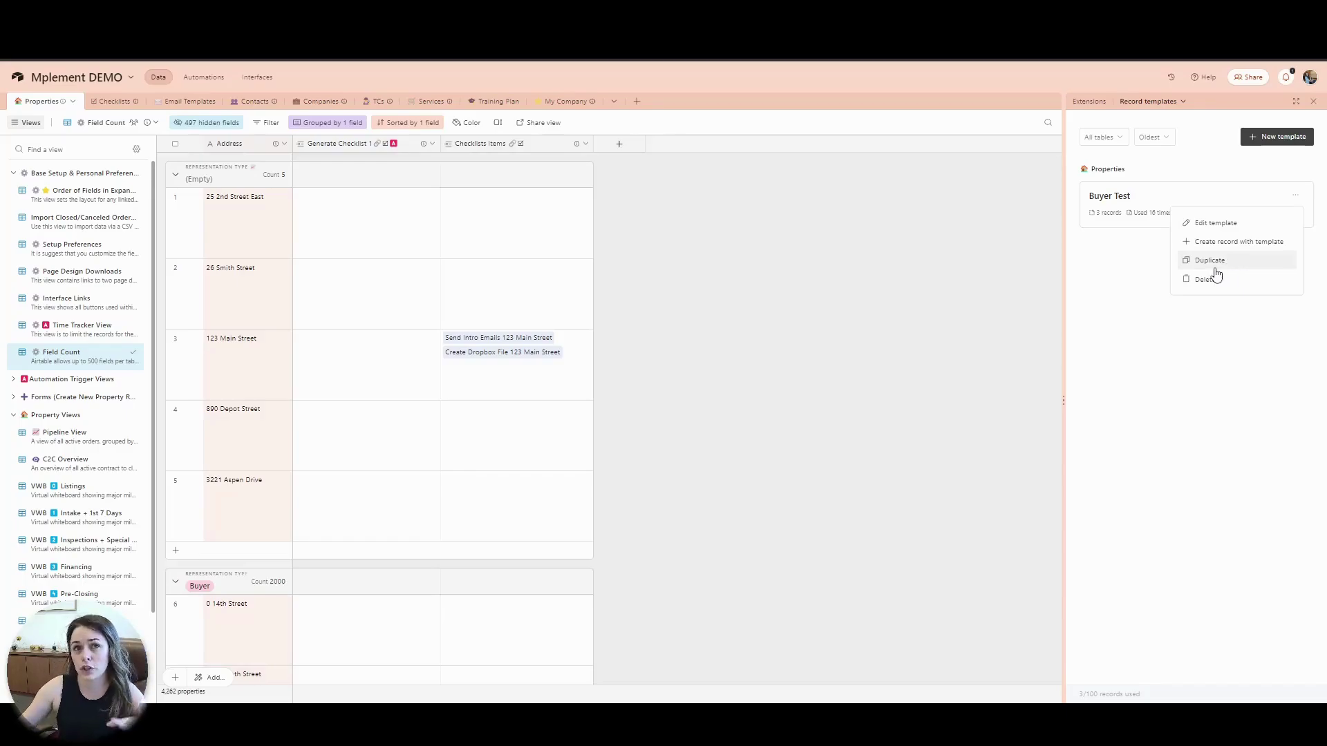
click(1213, 222)
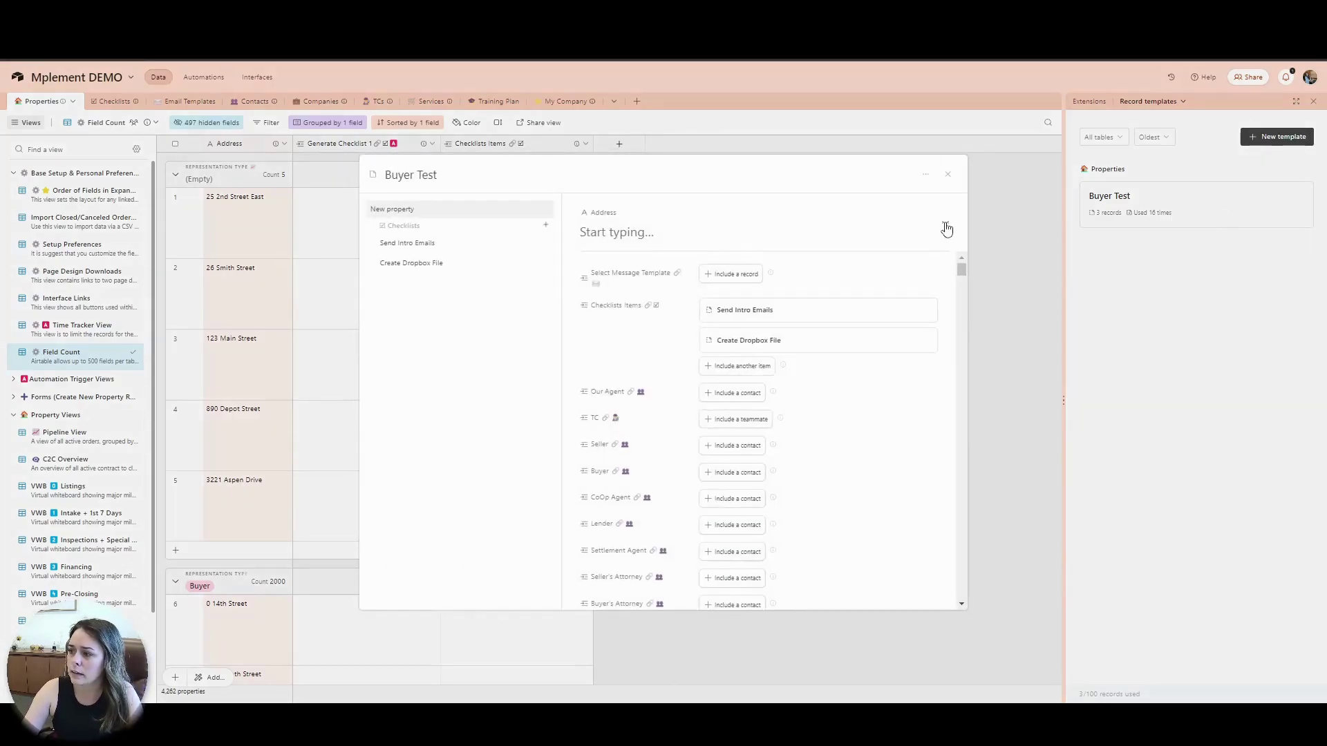
click(946, 228)
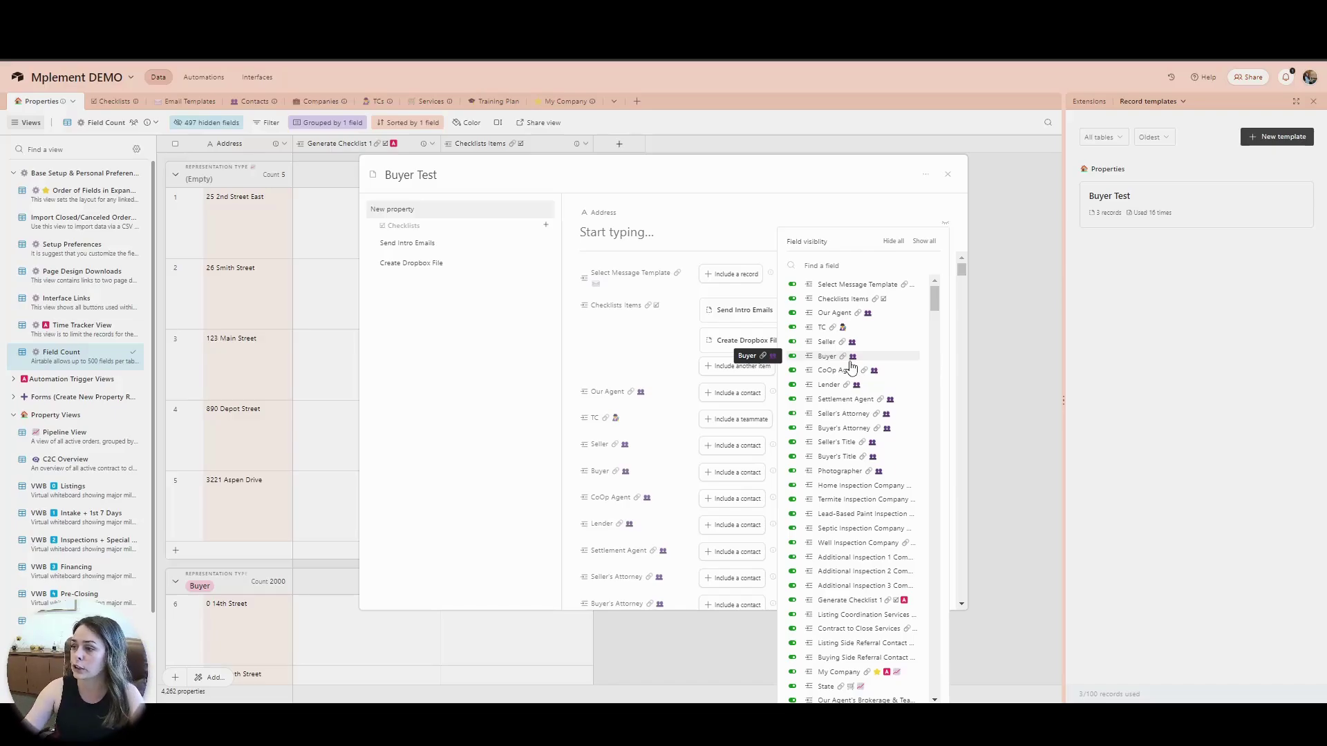
Hide every field on the new property record in the Buyer Test template
click(893, 242)
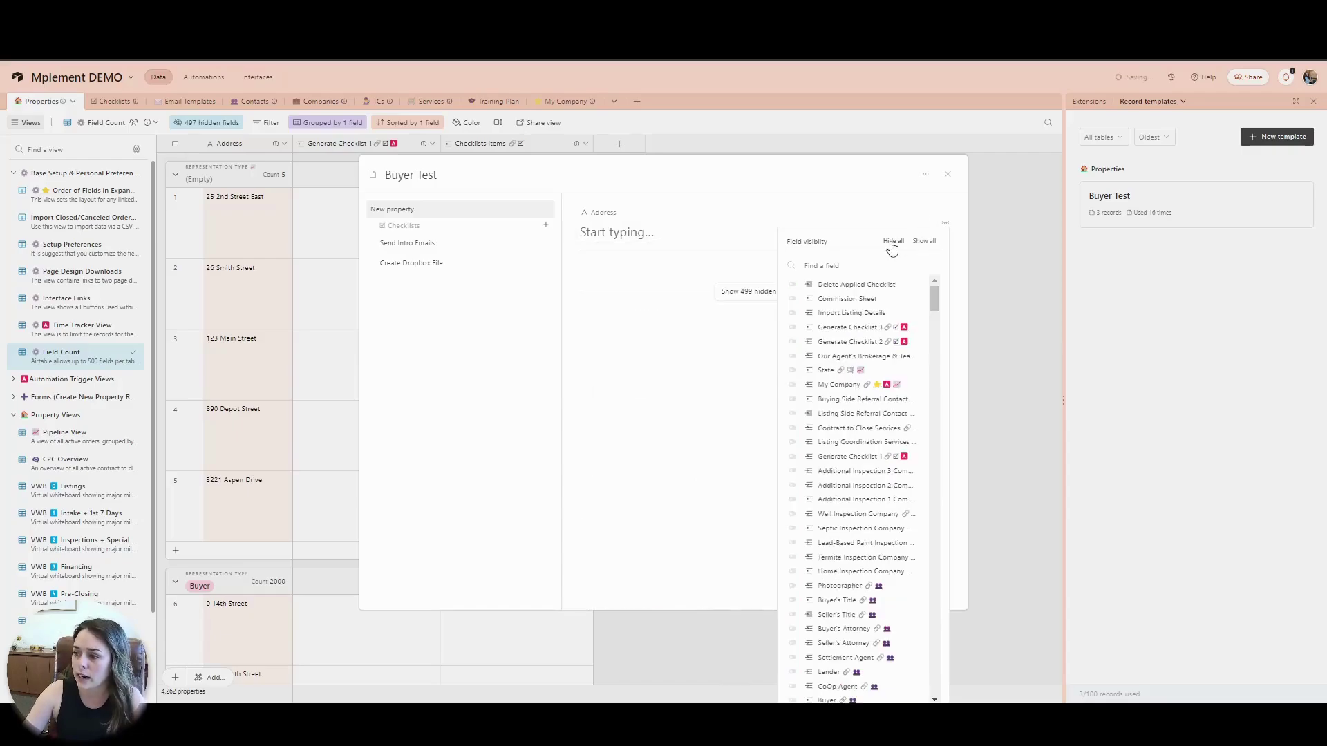
click(820, 265)
text(task)
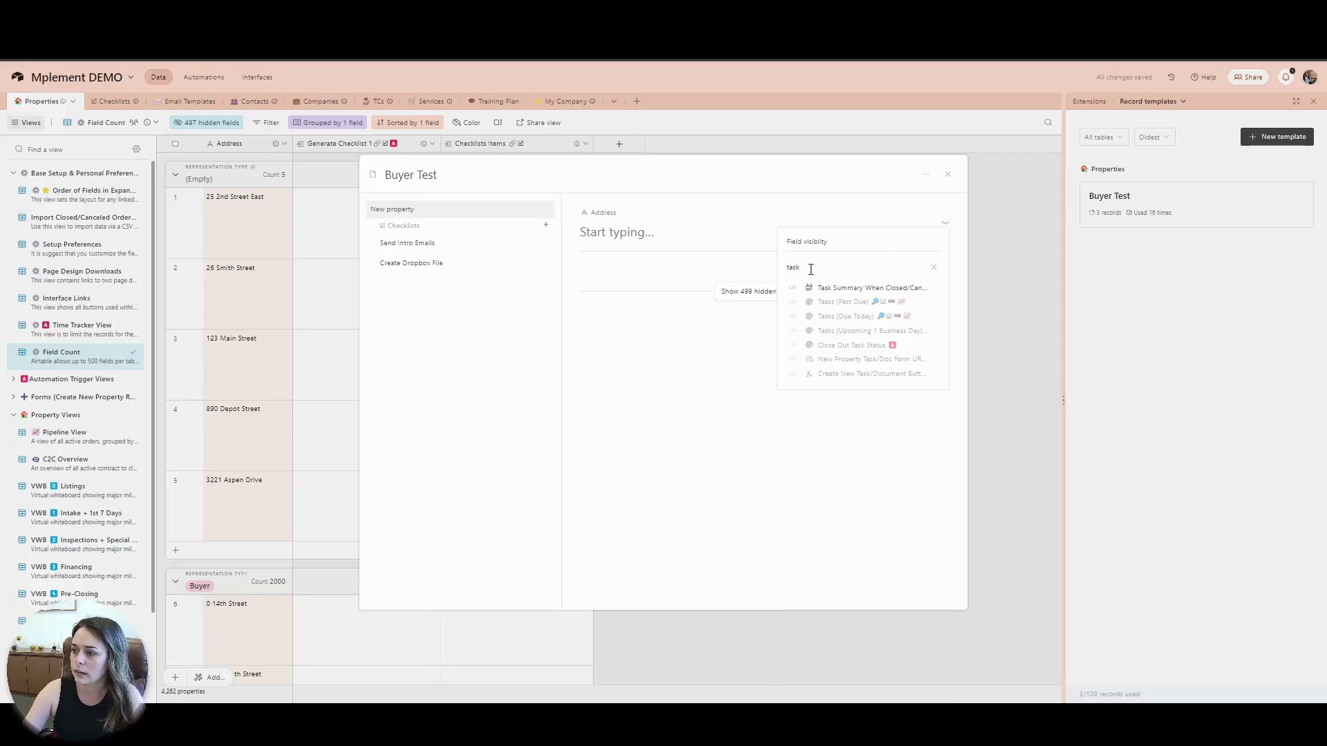
double_click(811, 270)
text(name)
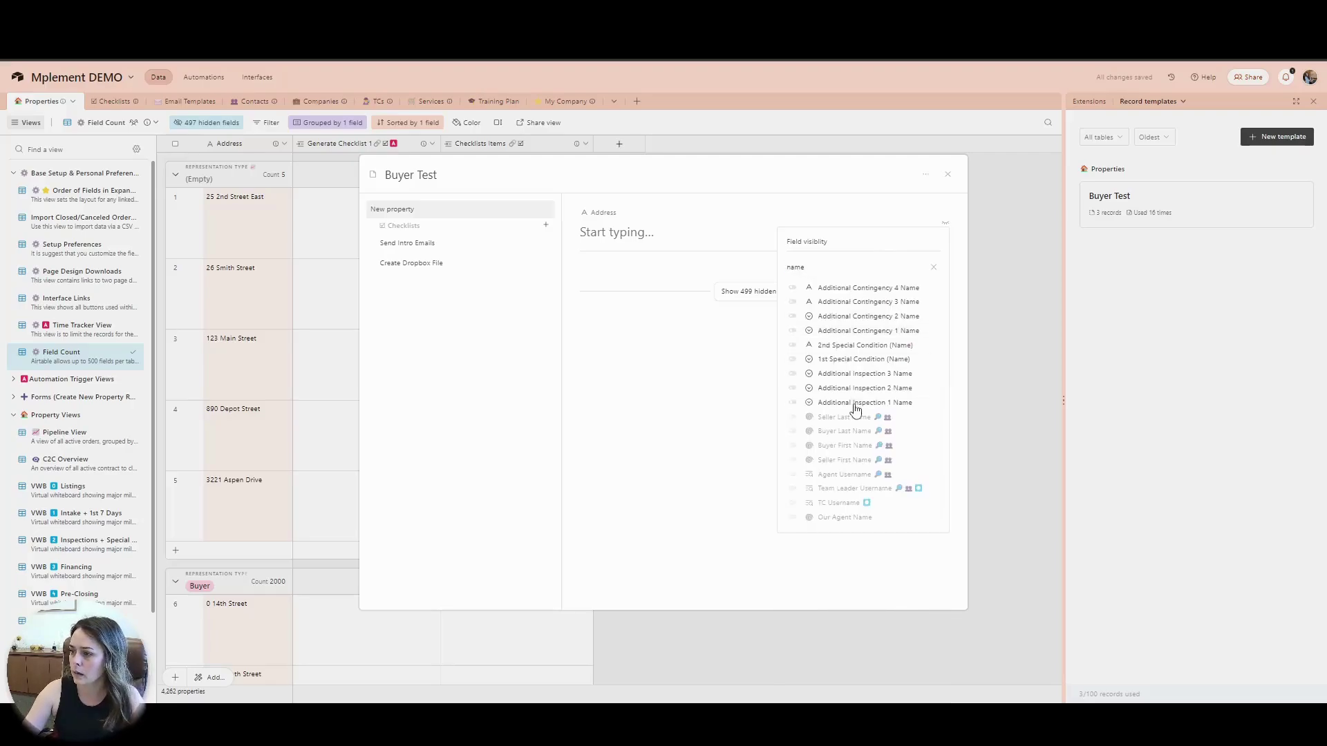
click(691, 222)
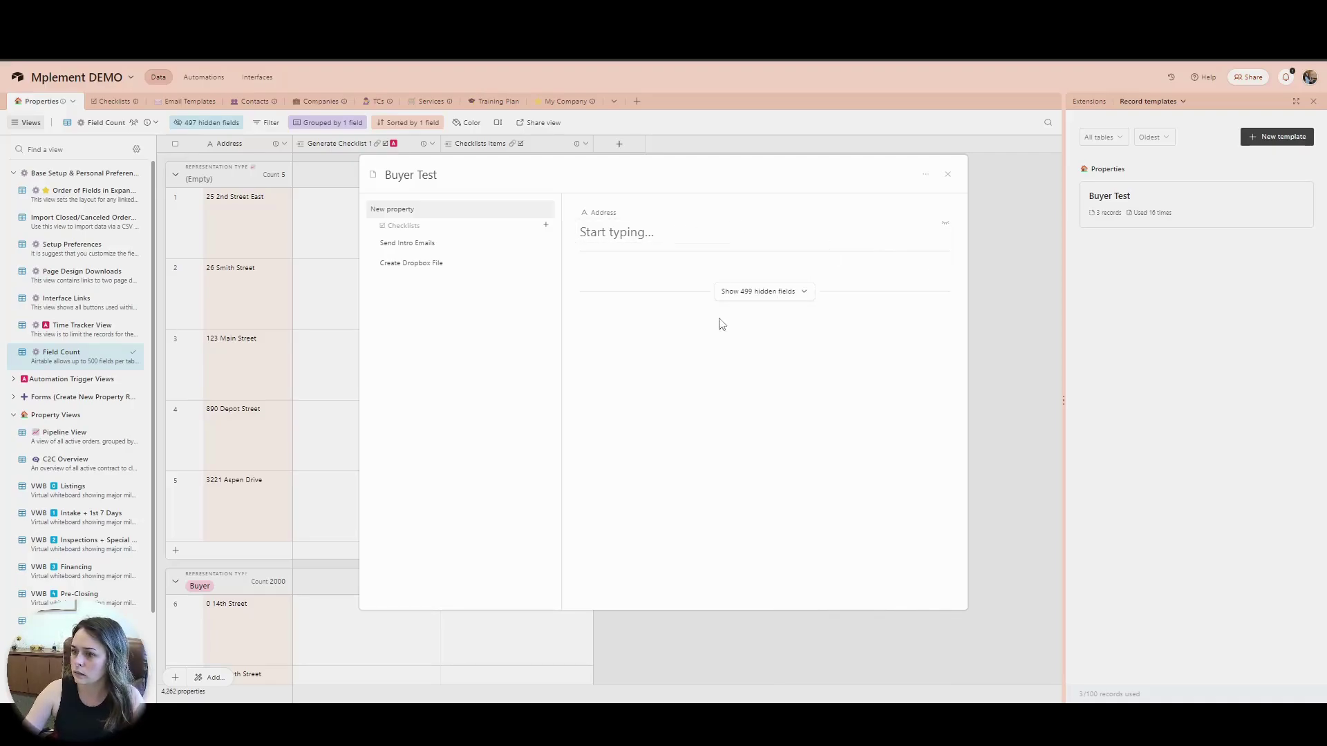
Hide all fields on the Send Intro Emails checklist item except Task / Doc Name
click(436, 245)
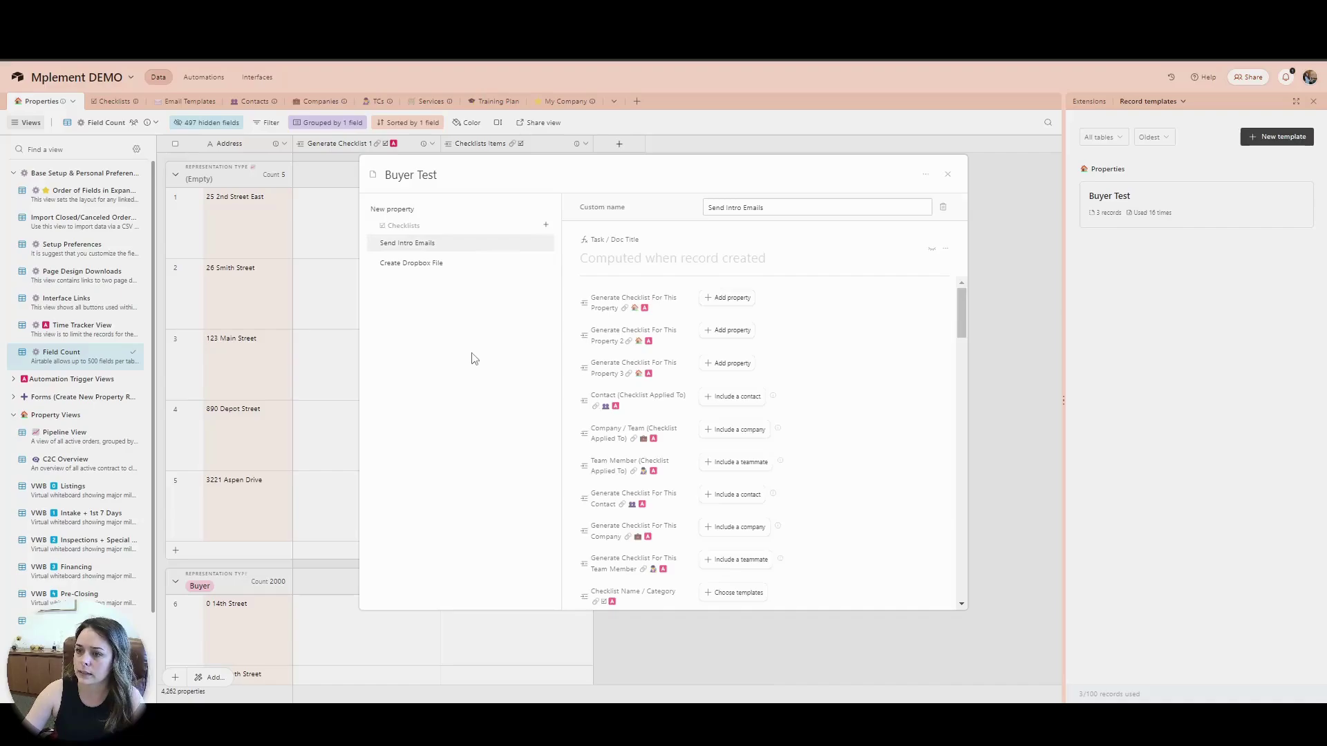
click(931, 250)
click(880, 268)
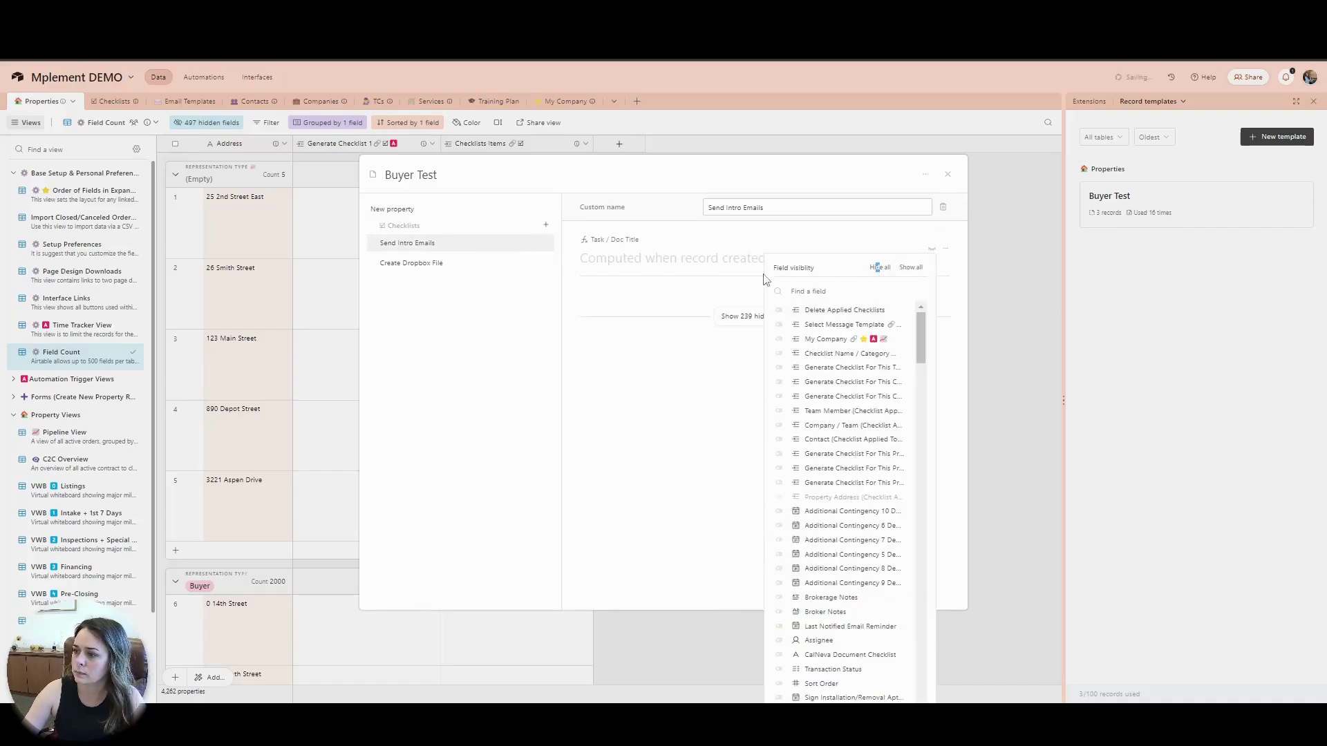
text(name)
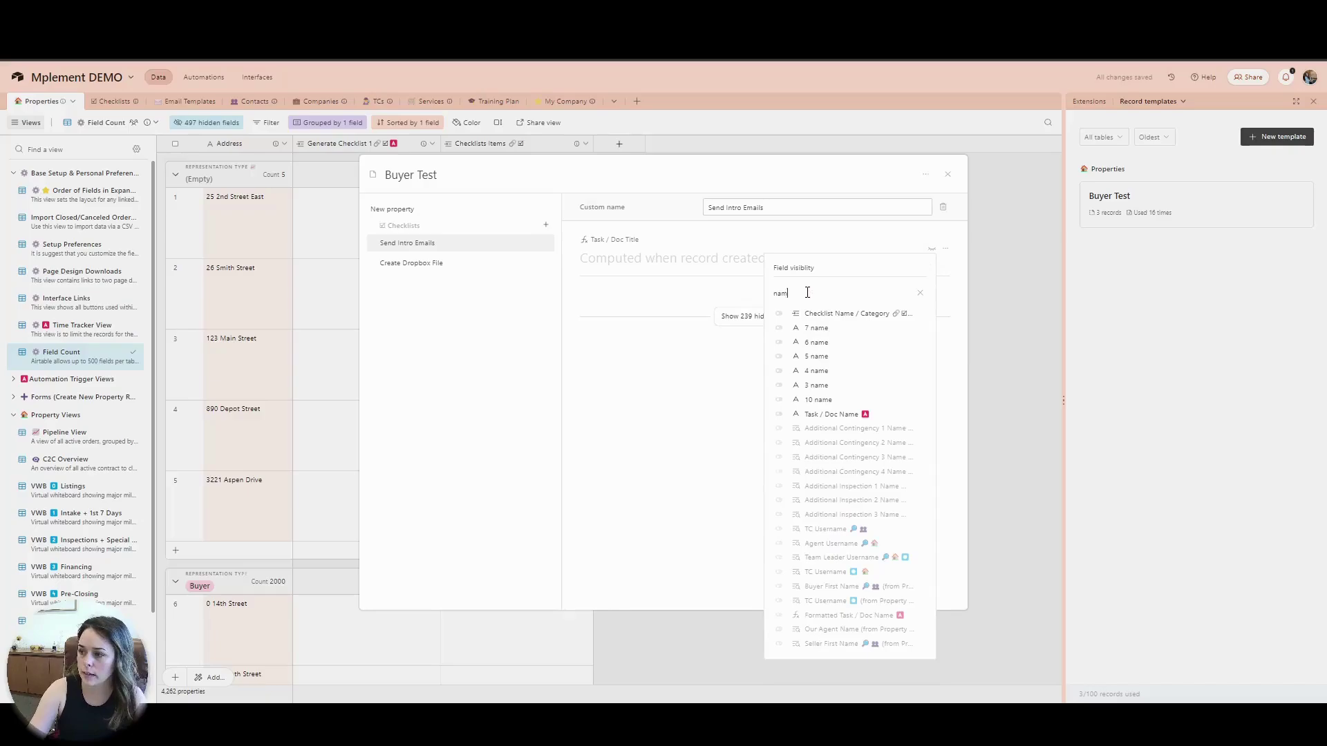
click(853, 416)
Also show the Assignee field on Send Intro Emails
drag(818, 272, 782, 278)
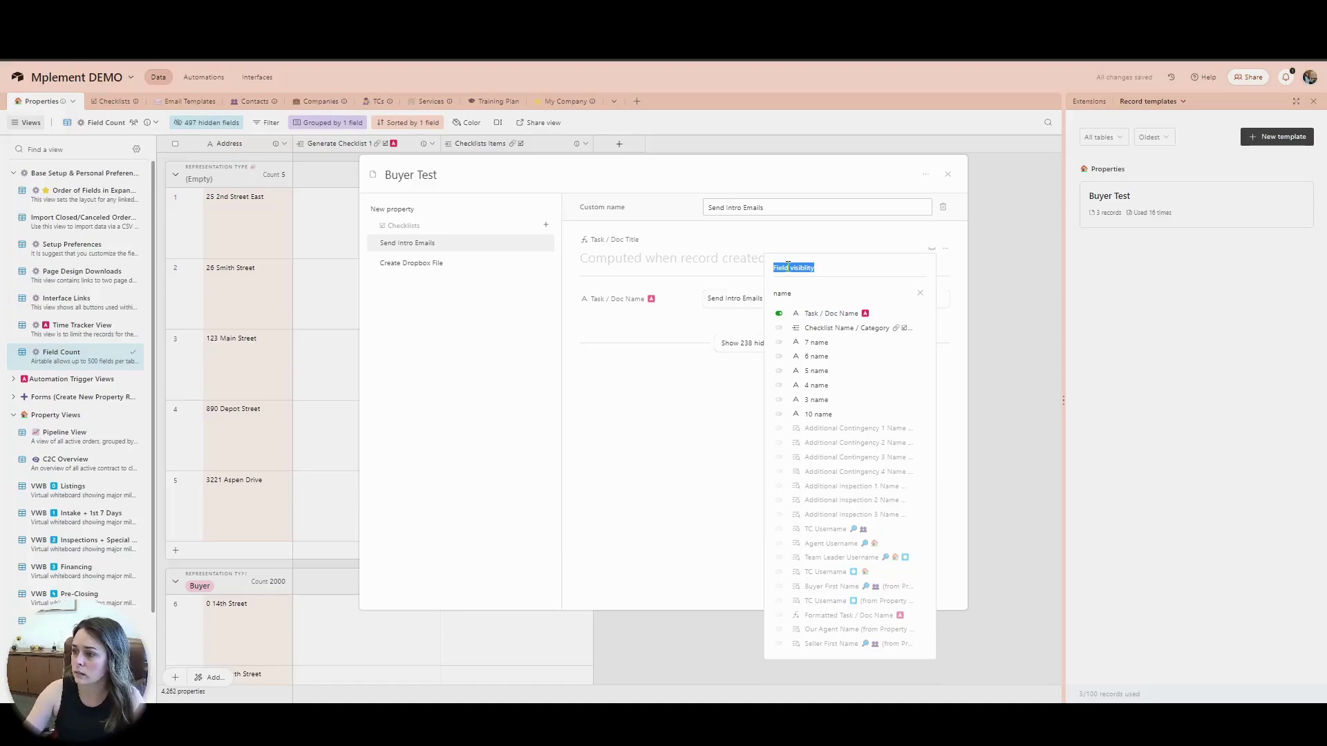
click(829, 277)
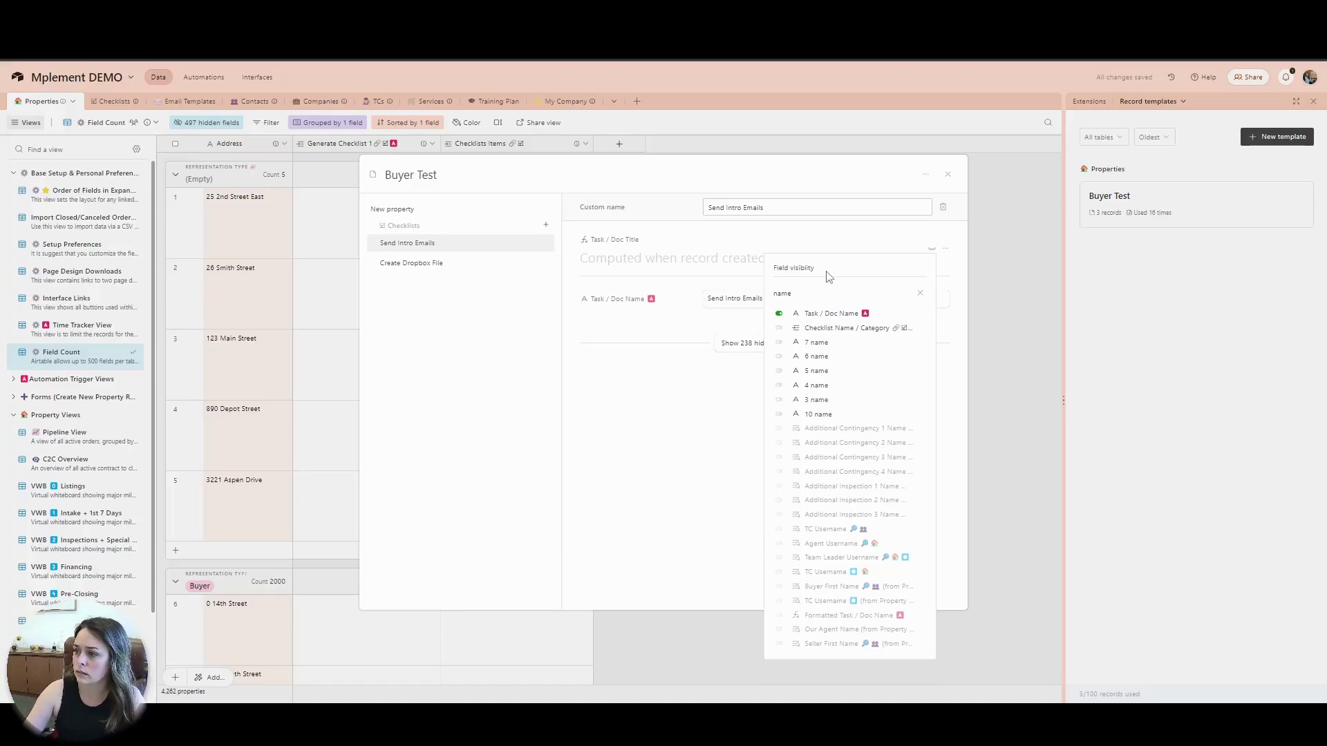
triple_click(790, 265)
double_click(798, 293)
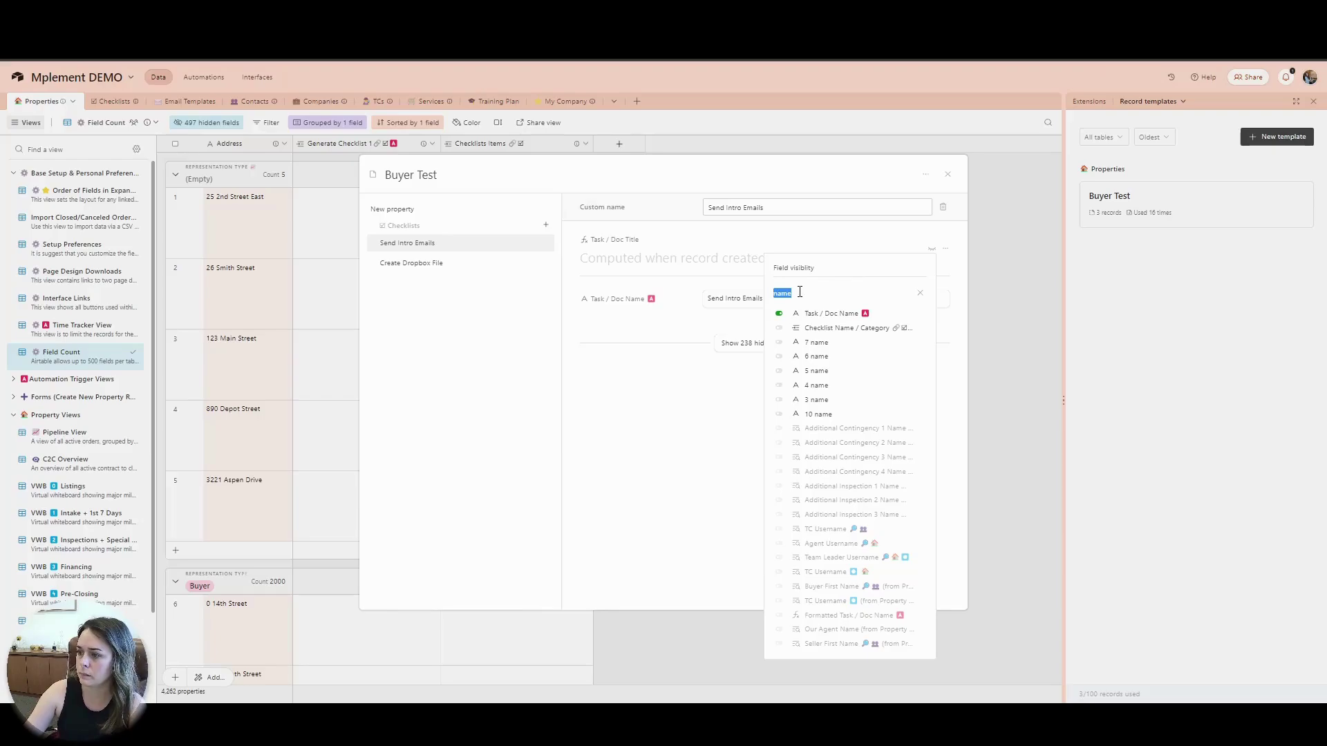
text(assi)
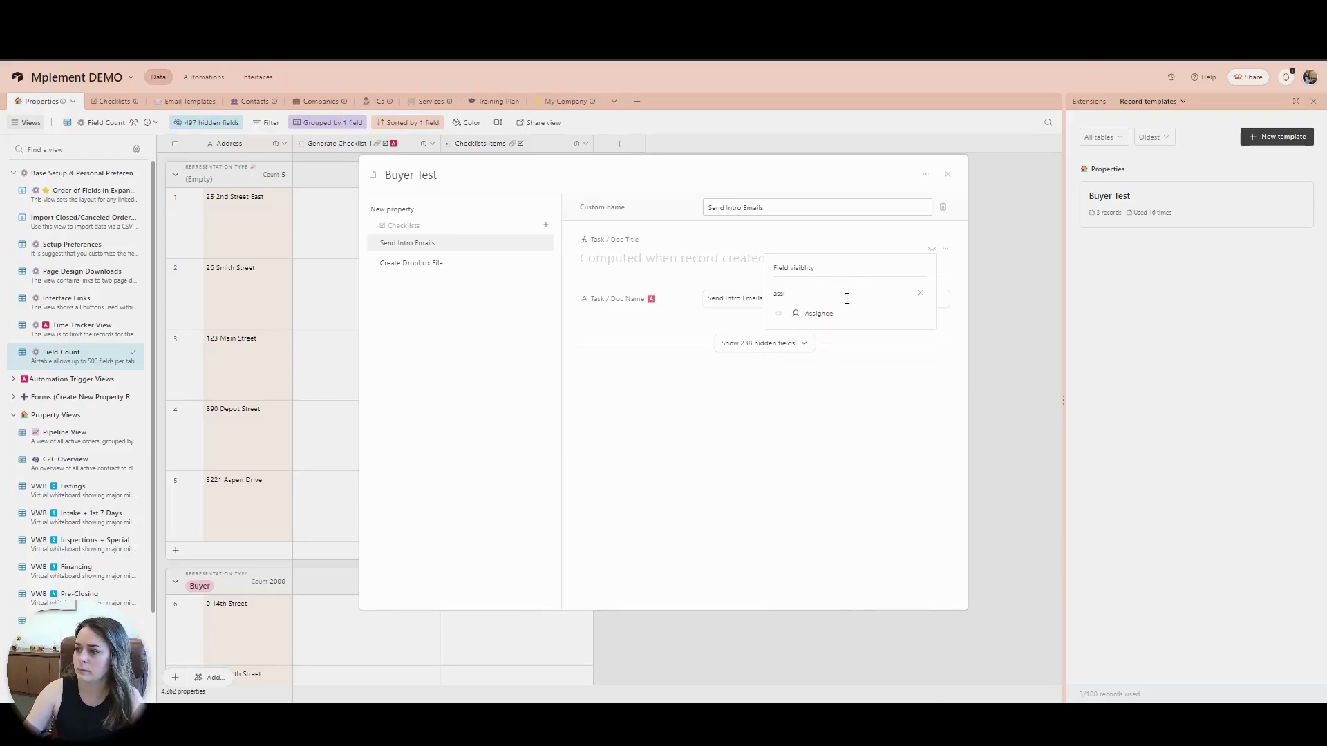
click(855, 314)
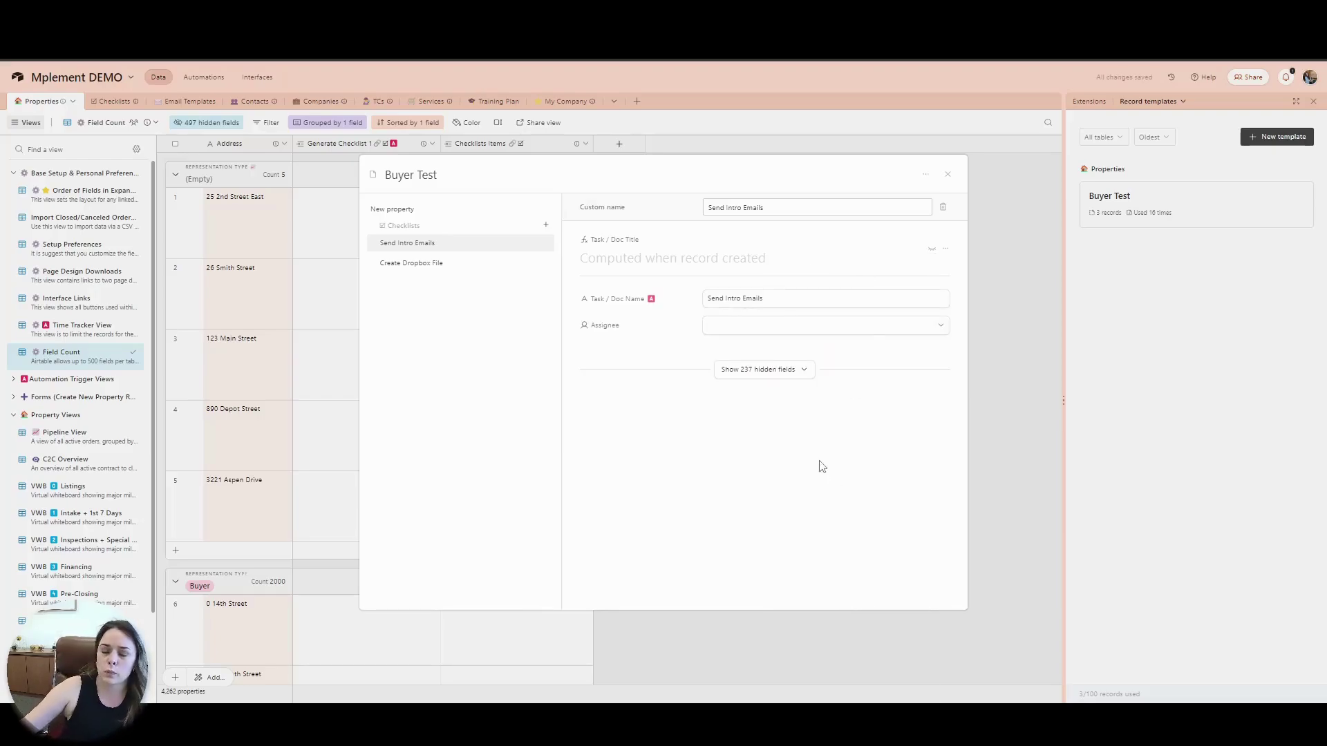